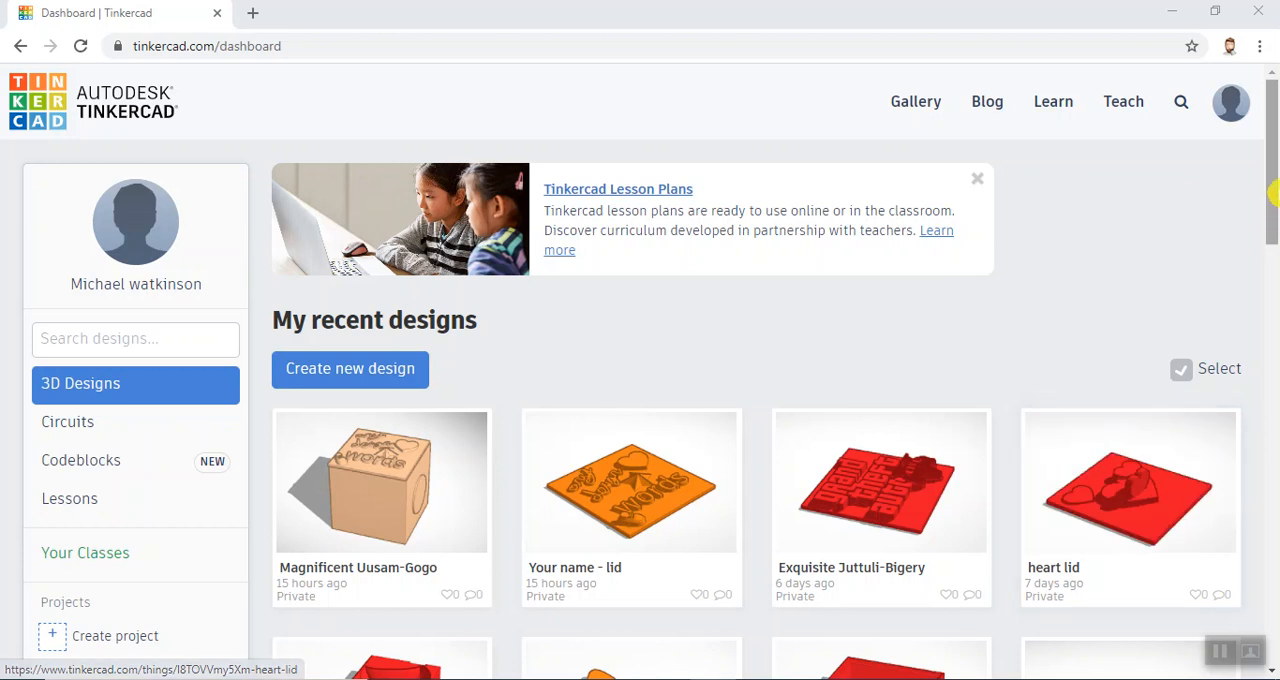
- Create a new 3D design from the dashboard
{"action": "left_click_drag", "start_coordinate": [1271, 188], "coordinate": [1270, 318]}
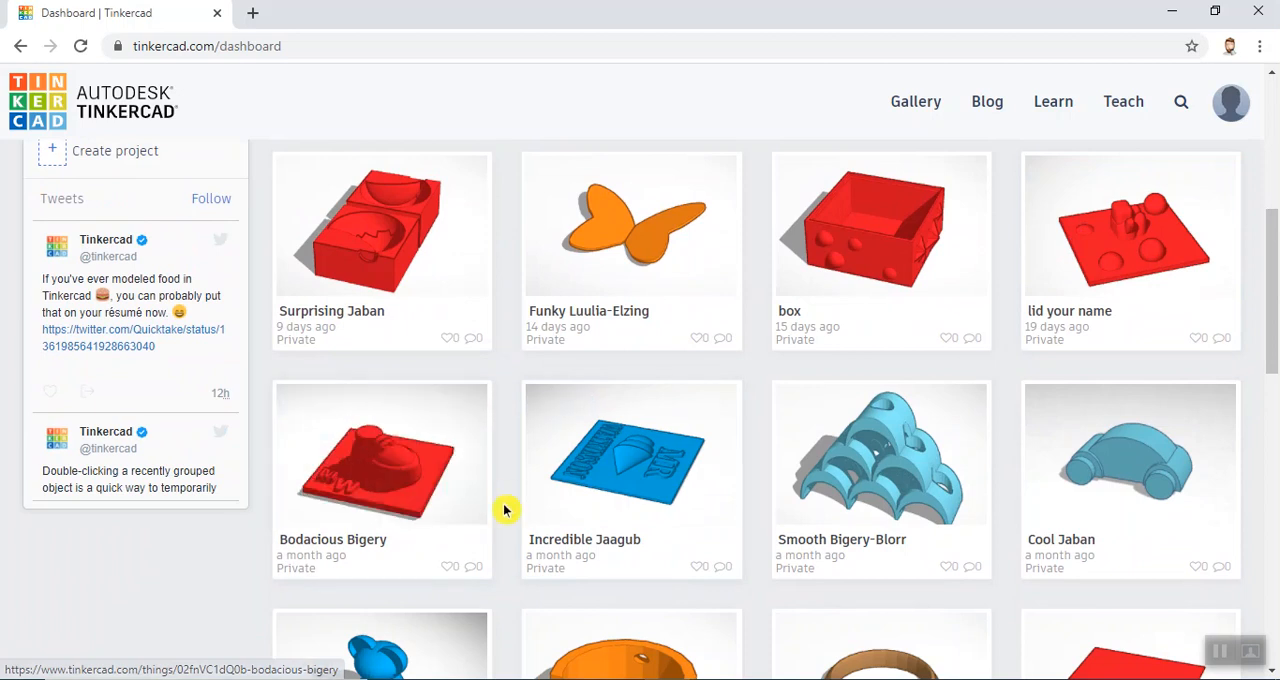
{"action": "left_click_drag", "start_coordinate": [1272, 296], "coordinate": [1266, 149]}
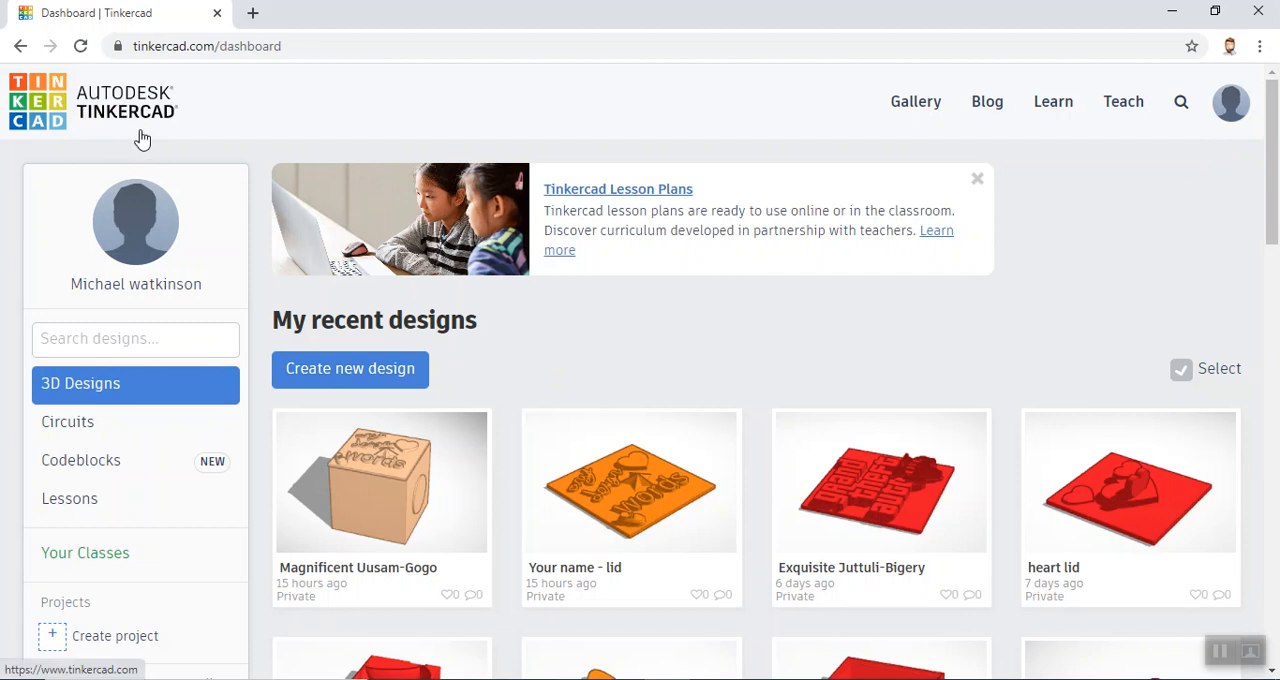
{"action": "left_click", "coordinate": [382, 371]}
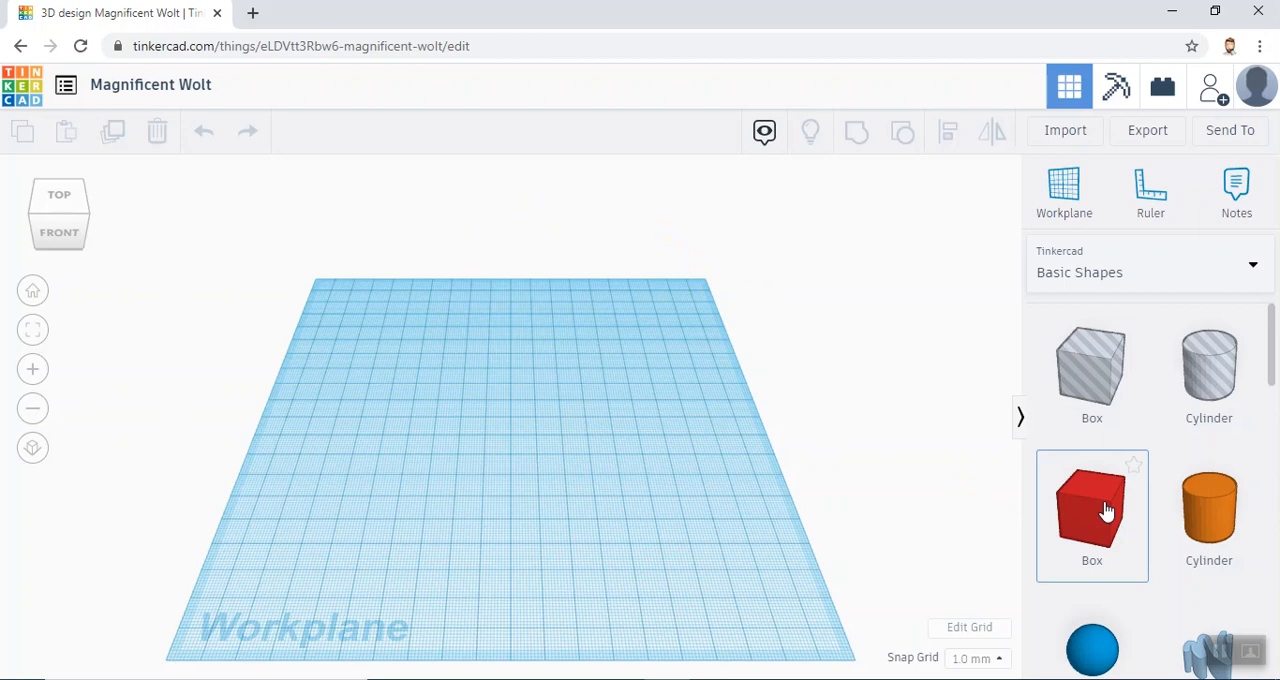
- Place a solid box in the workplane's back-left corner and set its length and width to 100 mm each
{"action": "left_click_drag", "start_coordinate": [1035, 515], "coordinate": [352, 326]}
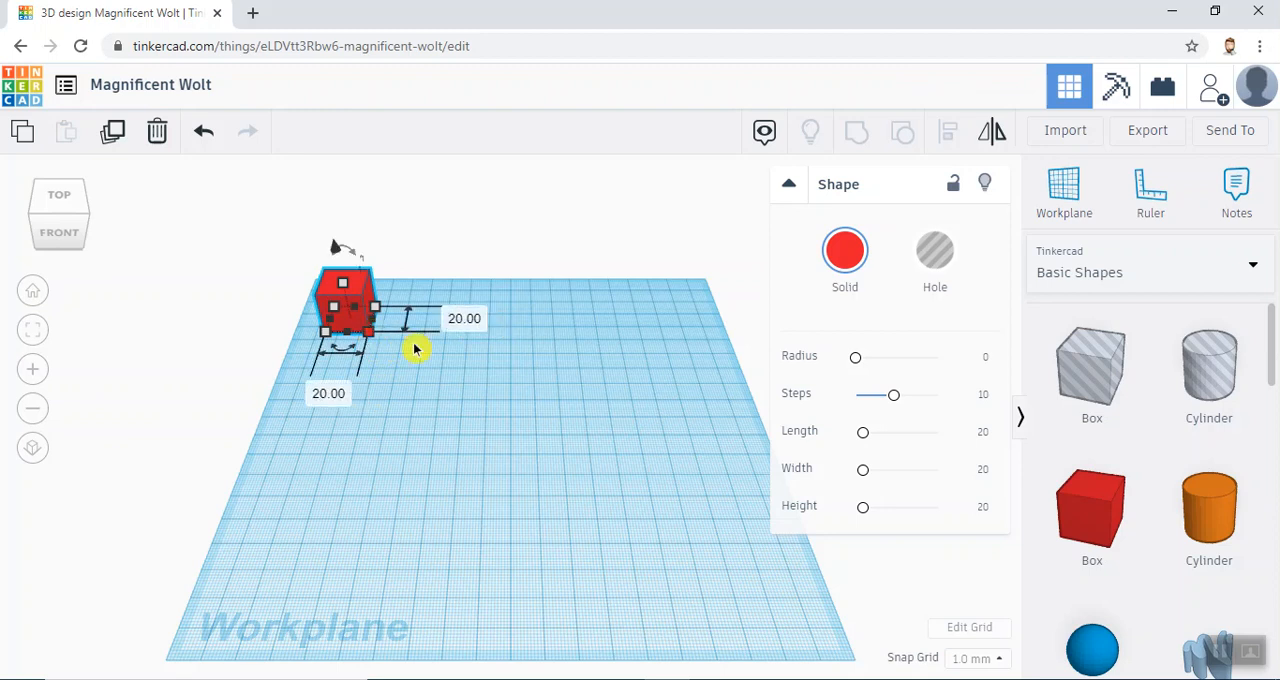
{"action": "left_click", "coordinate": [465, 319]}
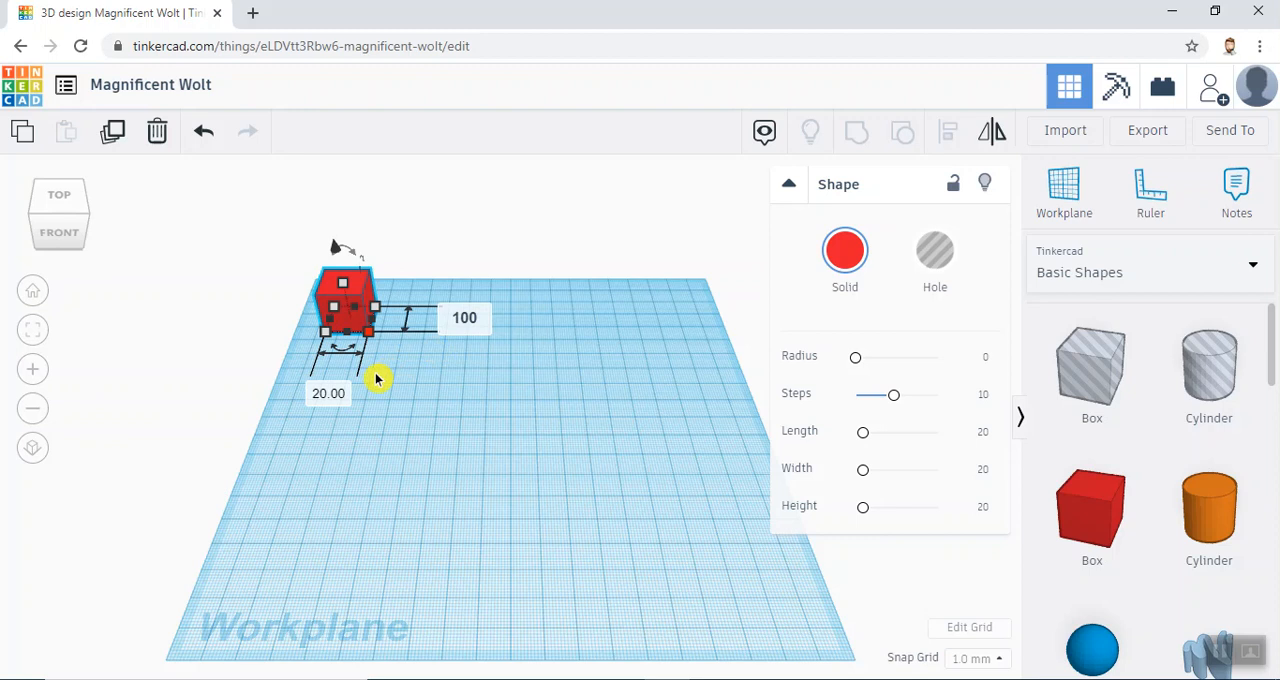
{"action": "type", "text": "100"}
{"action": "key", "text": "Tab"}
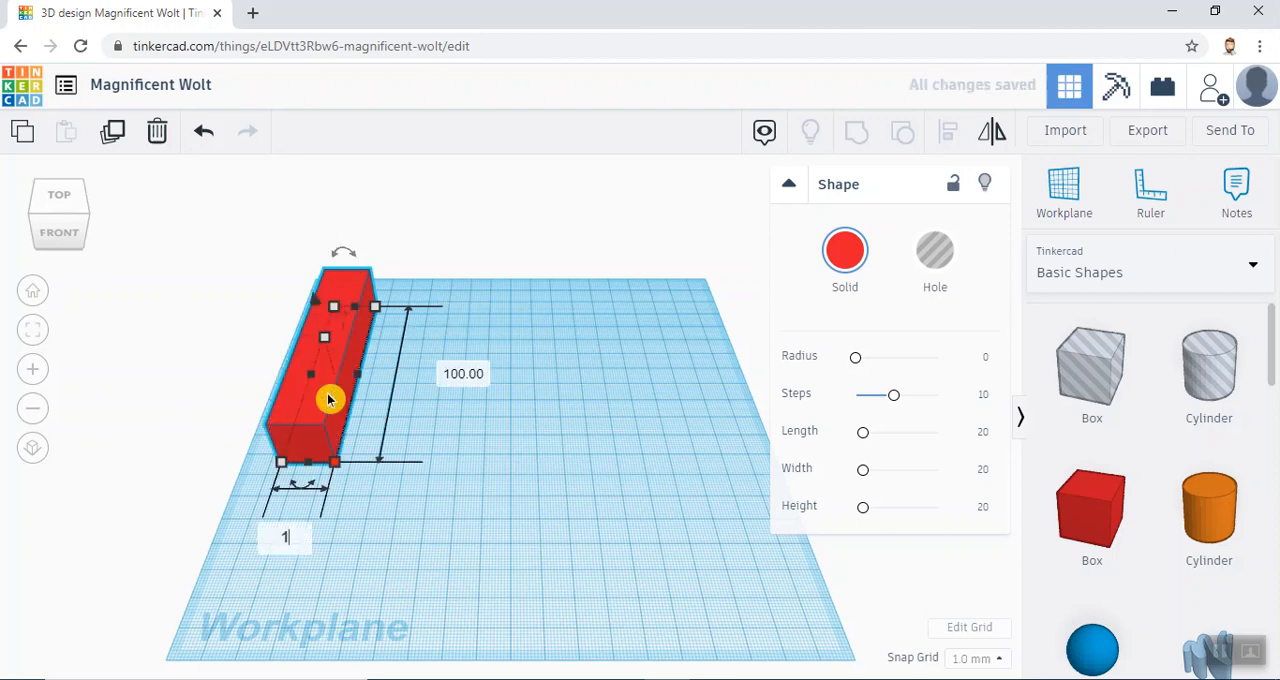
{"action": "key", "text": "Return"}
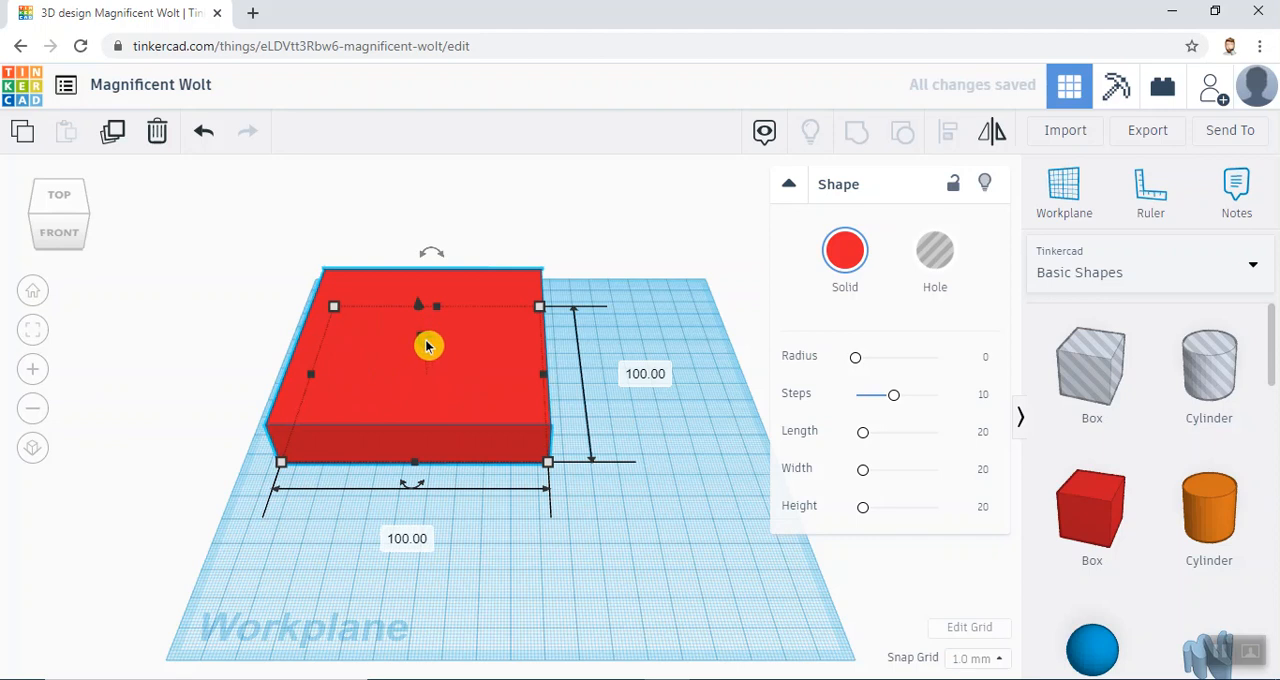
- Set the box's height to 3 mm to make a flat plate
{"action": "mouse_move", "coordinate": [426, 341]}
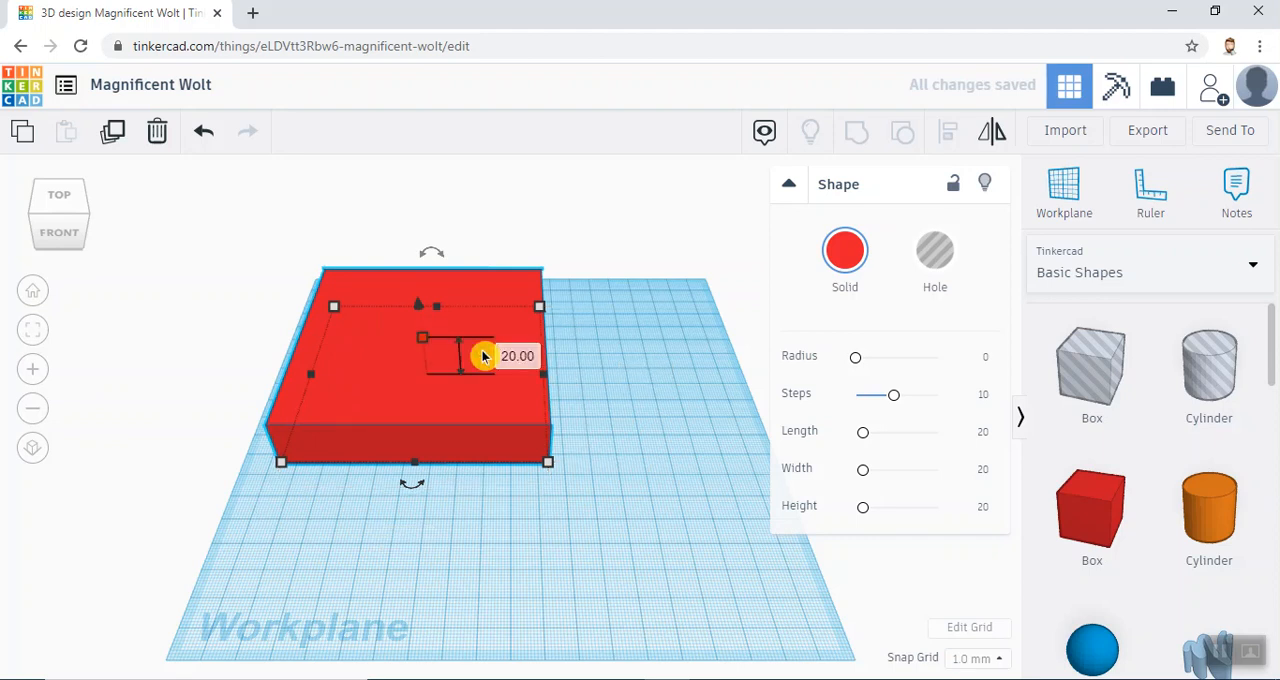
{"action": "left_click", "coordinate": [523, 353]}
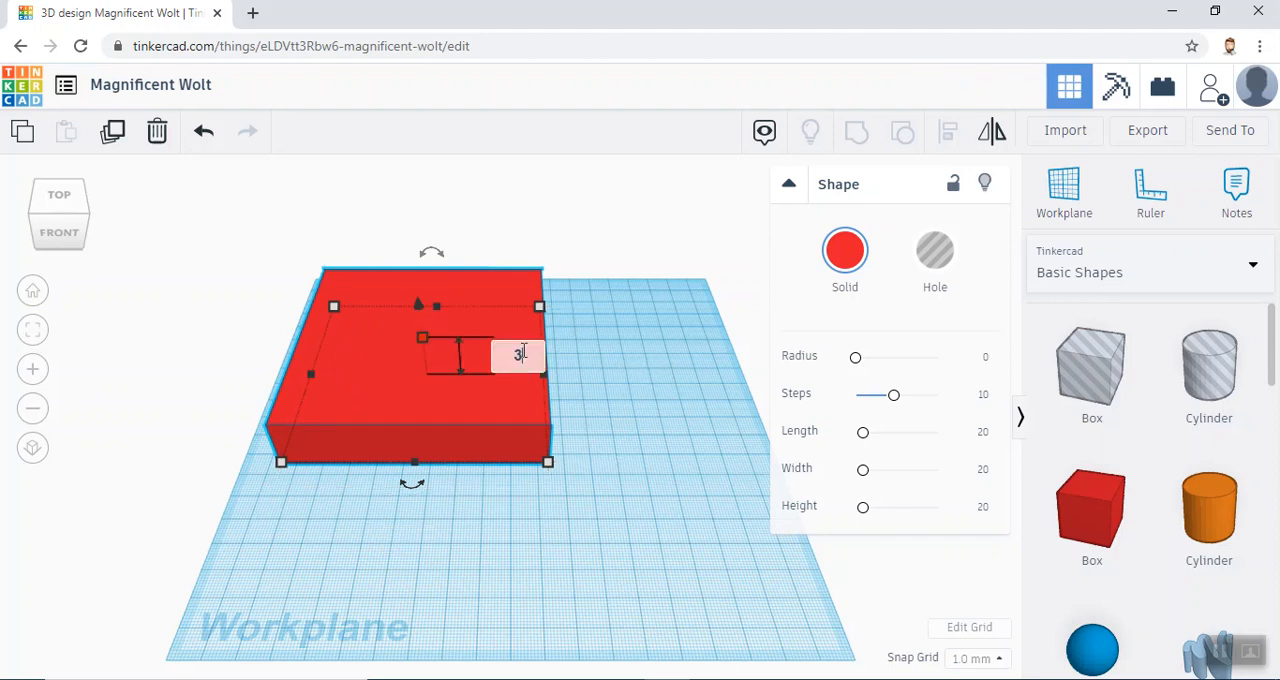
{"action": "type", "text": "3"}
{"action": "key", "text": "Return"}
{"action": "left_click", "coordinate": [626, 377]}
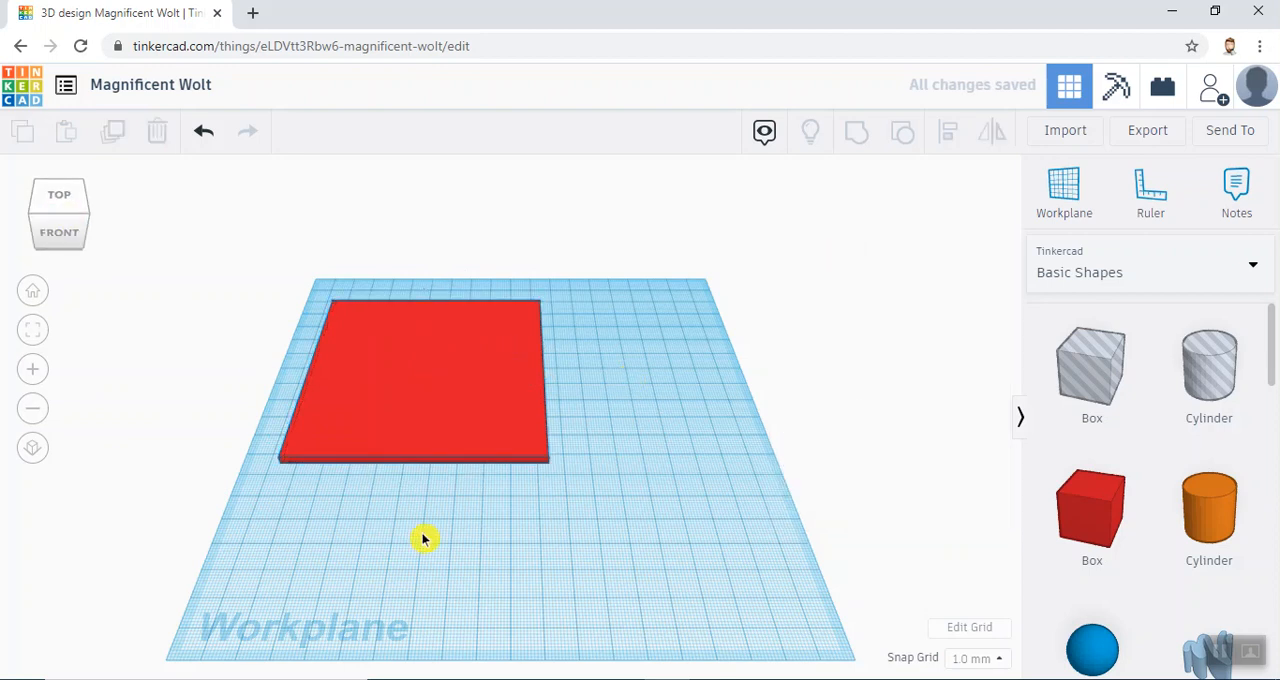
- Move the red plate about 36 mm to the right and 27 mm towards the front, near the workplane's middle
{"action": "mouse_move", "coordinate": [517, 482]}
{"action": "right_mouse_down"}
{"action": "mouse_move", "coordinate": [417, 409]}
{"action": "mouse_move", "coordinate": [380, 351]}
{"action": "mouse_move", "coordinate": [500, 466]}
{"action": "mouse_move", "coordinate": [577, 471]}
{"action": "mouse_move", "coordinate": [540, 480]}
{"action": "mouse_move", "coordinate": [500, 452]}
{"action": "mouse_move", "coordinate": [525, 478]}
{"action": "right_mouse_up"}
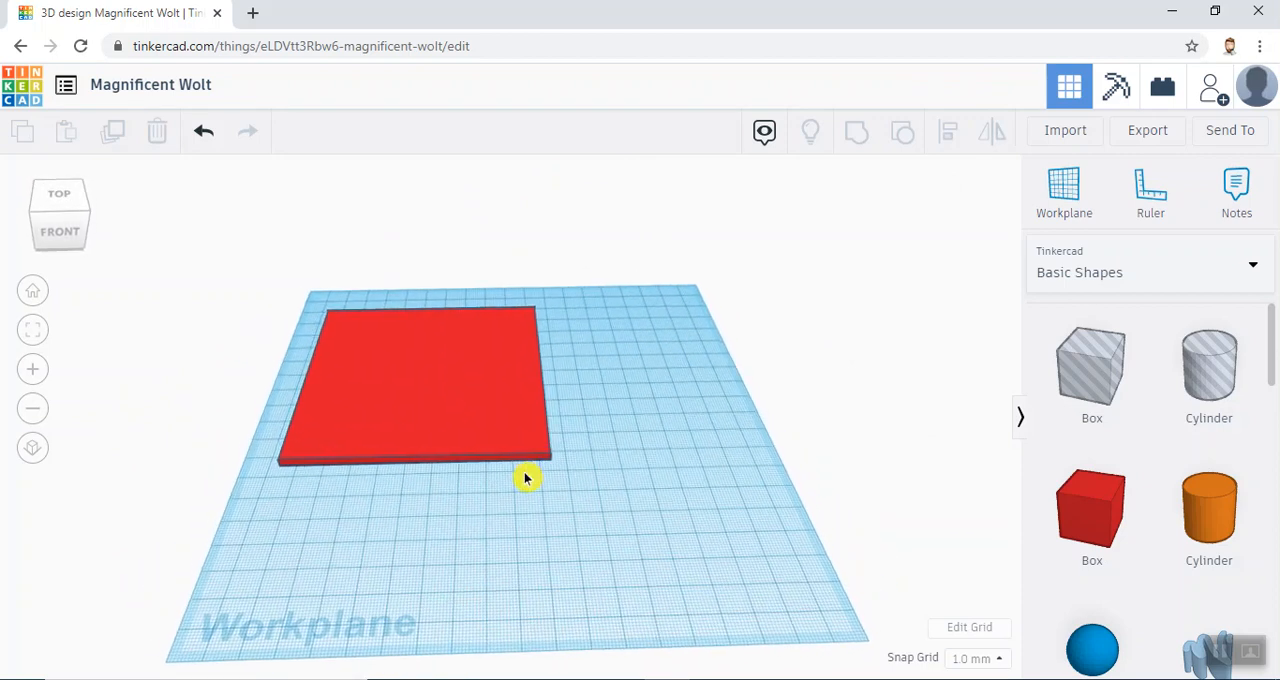
{"action": "left_click", "coordinate": [437, 390]}
{"action": "left_click_drag", "start_coordinate": [409, 394], "coordinate": [494, 439]}
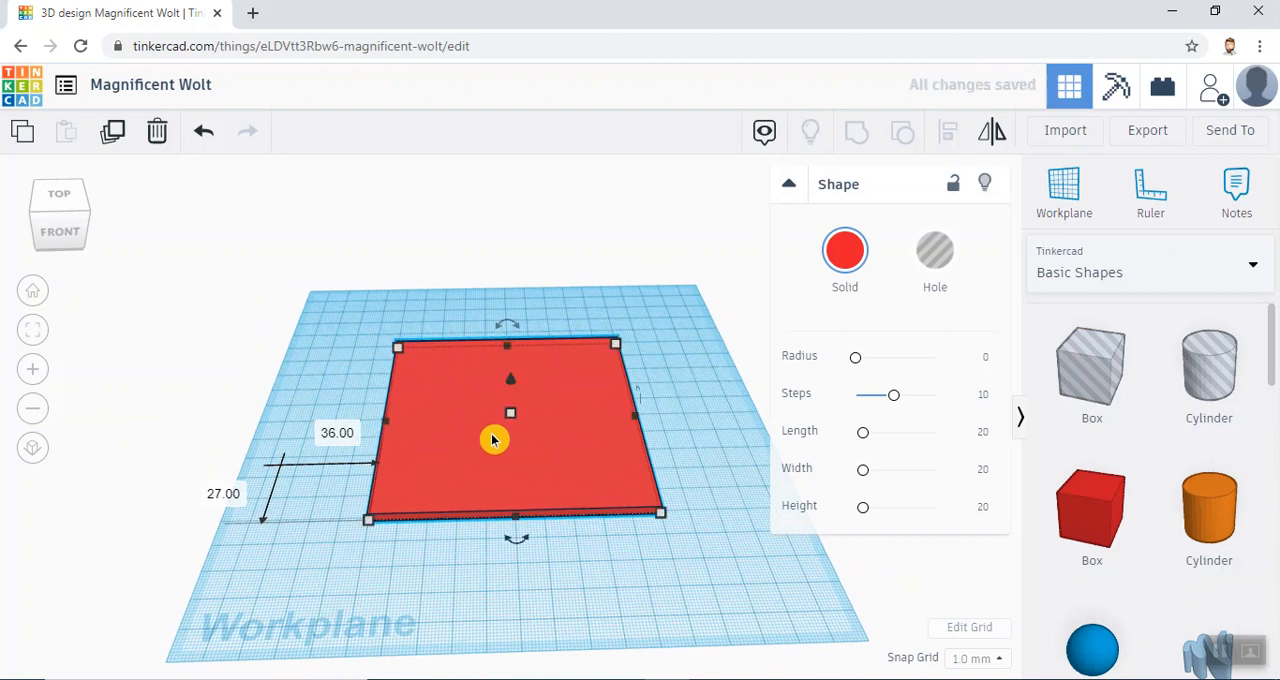
{"action": "left_click", "coordinate": [677, 364]}
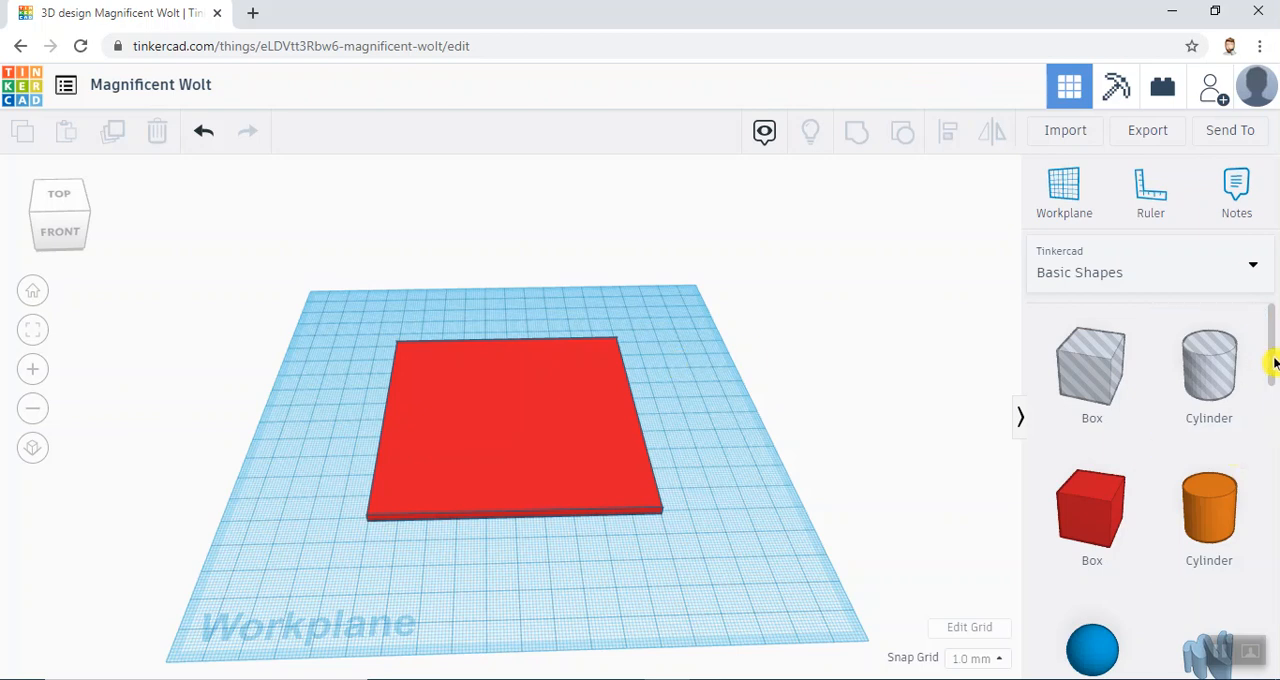
- Add a Scribble shape on the red plate and hand-draw the word "Any" in its upper part
{"action": "mouse_move", "coordinate": [1273, 365]}
{"action": "left_mouse_down"}
{"action": "mouse_move", "coordinate": [1272, 420]}
{"action": "mouse_move", "coordinate": [409, 429]}
{"action": "mouse_move", "coordinate": [457, 438]}
{"action": "left_mouse_up"}
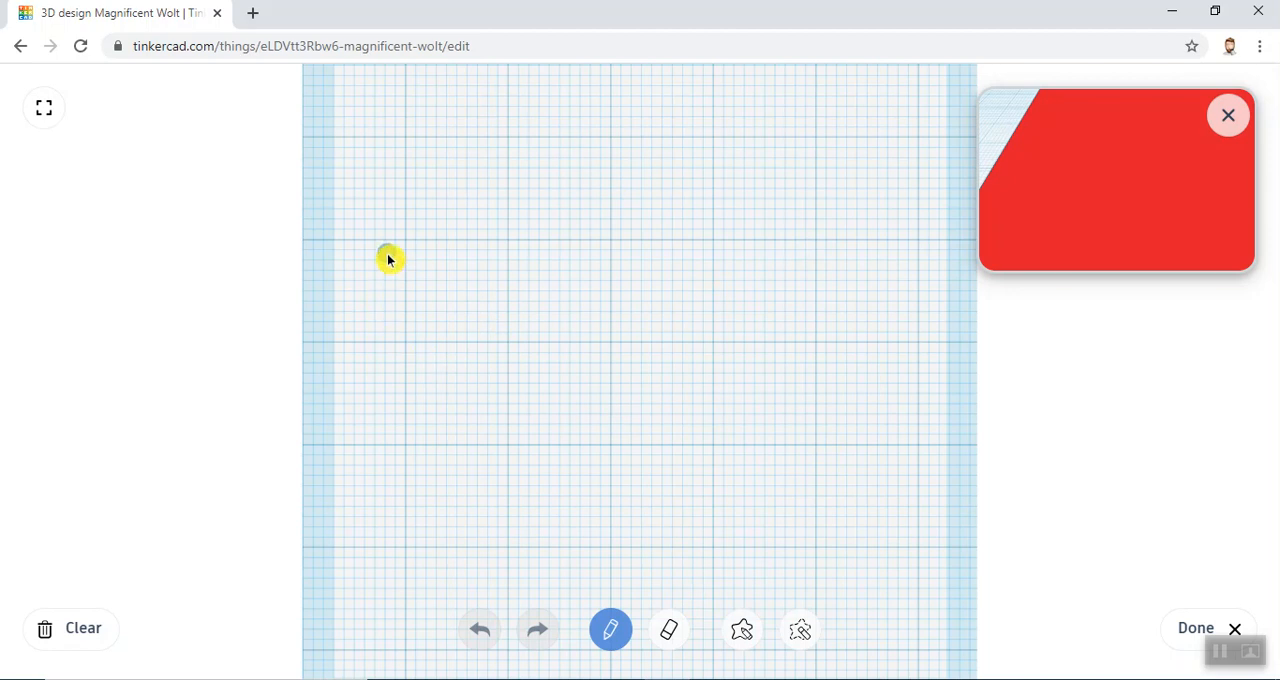
{"action": "mouse_move", "coordinate": [383, 341]}
{"action": "left_mouse_down"}
{"action": "mouse_move", "coordinate": [400, 380]}
{"action": "mouse_move", "coordinate": [480, 151]}
{"action": "mouse_move", "coordinate": [549, 300]}
{"action": "mouse_move", "coordinate": [445, 286]}
{"action": "mouse_move", "coordinate": [430, 296]}
{"action": "left_mouse_up"}
{"action": "mouse_move", "coordinate": [600, 277]}
{"action": "left_mouse_down"}
{"action": "mouse_move", "coordinate": [633, 256]}
{"action": "mouse_move", "coordinate": [691, 257]}
{"action": "mouse_move", "coordinate": [706, 317]}
{"action": "mouse_move", "coordinate": [797, 222]}
{"action": "left_mouse_up"}
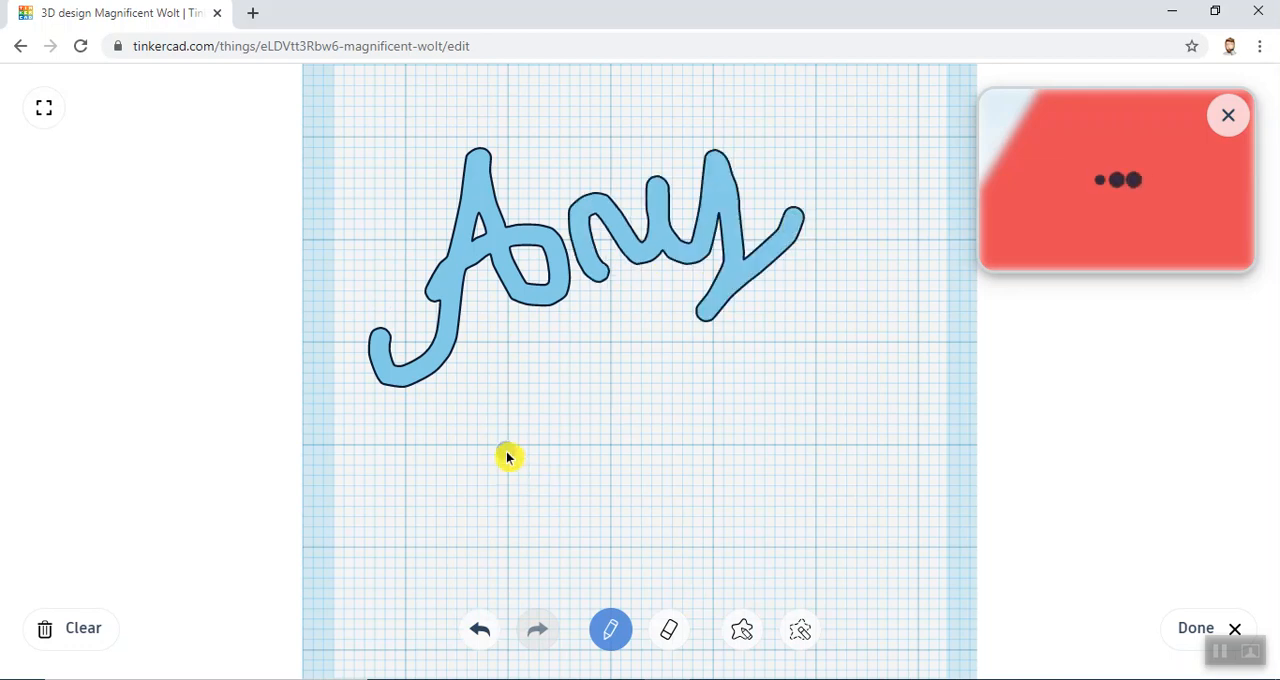
- Hand-draw the word "thing" below "Any", then add a heart outline beside "Any" and finish the scribble
{"action": "mouse_move", "coordinate": [507, 452]}
{"action": "left_mouse_down"}
{"action": "mouse_move", "coordinate": [569, 513]}
{"action": "mouse_move", "coordinate": [600, 514]}
{"action": "mouse_move", "coordinate": [649, 494]}
{"action": "mouse_move", "coordinate": [669, 457]}
{"action": "mouse_move", "coordinate": [718, 494]}
{"action": "mouse_move", "coordinate": [791, 434]}
{"action": "mouse_move", "coordinate": [857, 463]}
{"action": "mouse_move", "coordinate": [884, 364]}
{"action": "left_mouse_up"}
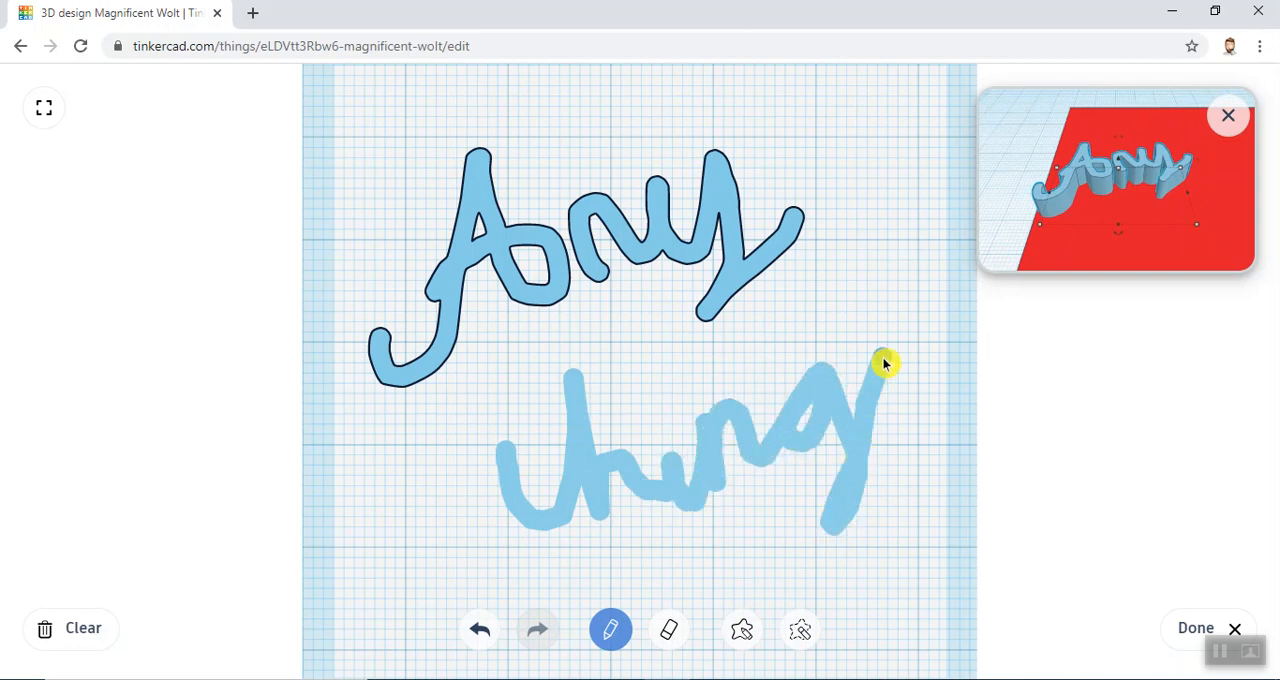
{"action": "left_click_drag", "start_coordinate": [478, 510], "coordinate": [545, 447]}
{"action": "left_click_drag", "start_coordinate": [656, 390], "coordinate": [660, 398]}
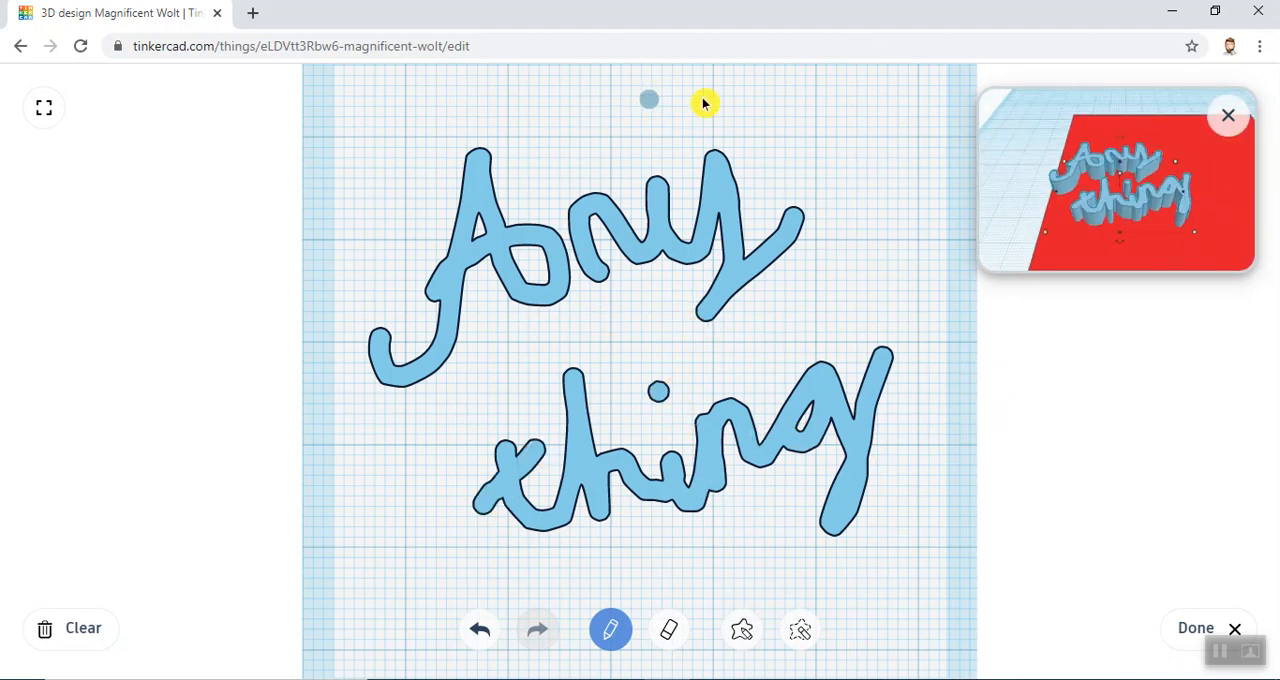
{"action": "mouse_move", "coordinate": [838, 232]}
{"action": "left_mouse_down"}
{"action": "mouse_move", "coordinate": [851, 131]}
{"action": "mouse_move", "coordinate": [886, 228]}
{"action": "mouse_move", "coordinate": [837, 268]}
{"action": "left_mouse_up"}
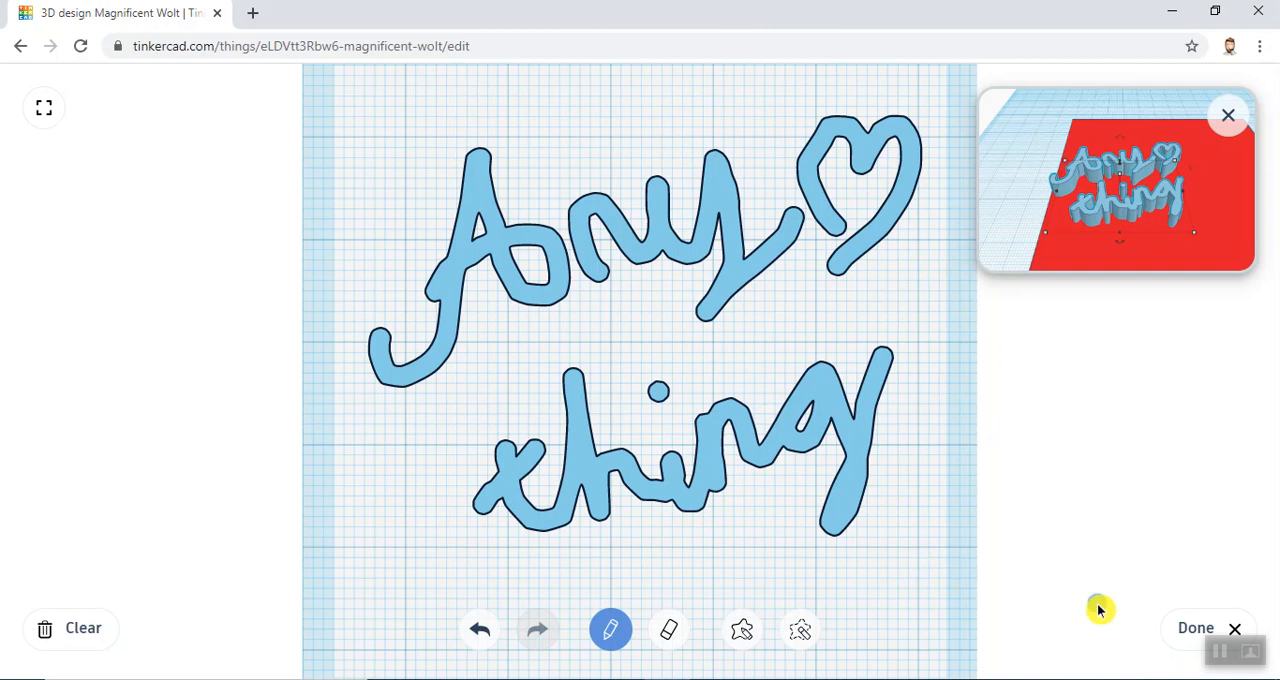
{"action": "left_click", "coordinate": [1196, 630]}
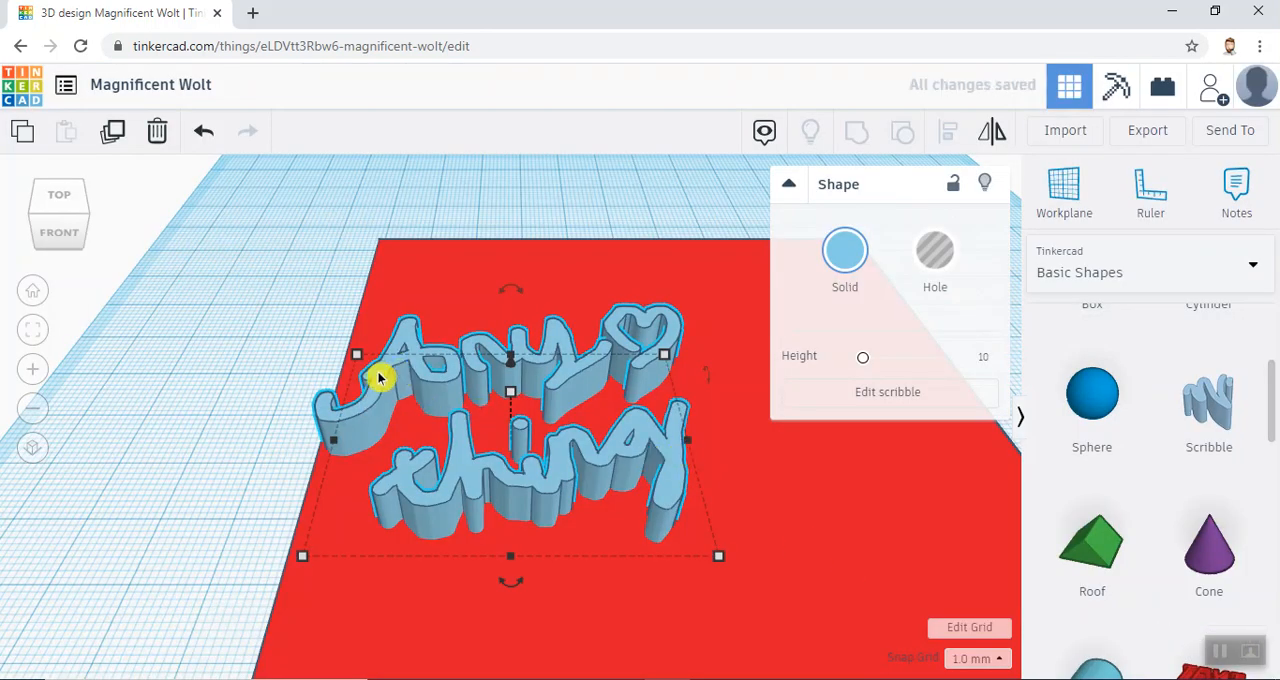
- Move the scribble towards the plate's back-left corner and reduce its height so the letters are low relief
{"action": "mouse_move", "coordinate": [421, 371]}
{"action": "left_mouse_down"}
{"action": "mouse_move", "coordinate": [523, 341]}
{"action": "mouse_move", "coordinate": [540, 301]}
{"action": "mouse_move", "coordinate": [456, 288]}
{"action": "left_mouse_up"}
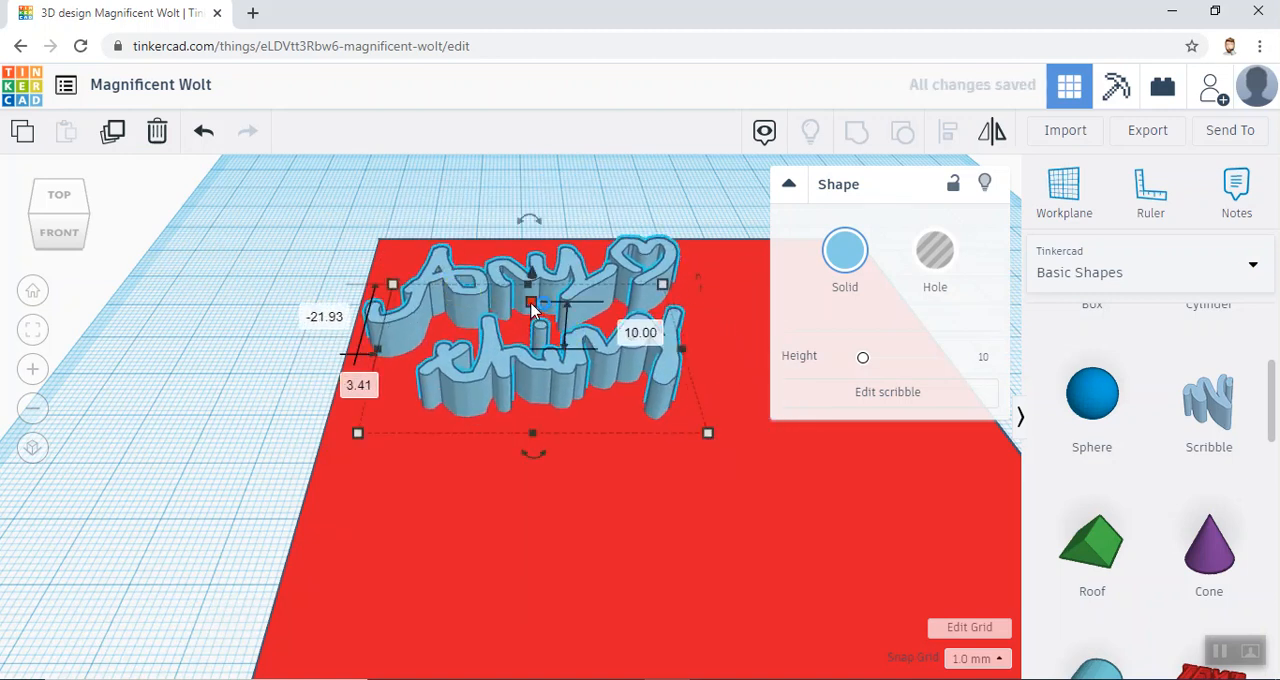
{"action": "left_click_drag", "start_coordinate": [85, 213], "coordinate": [89, 214]}
{"action": "left_click", "coordinate": [81, 216]}
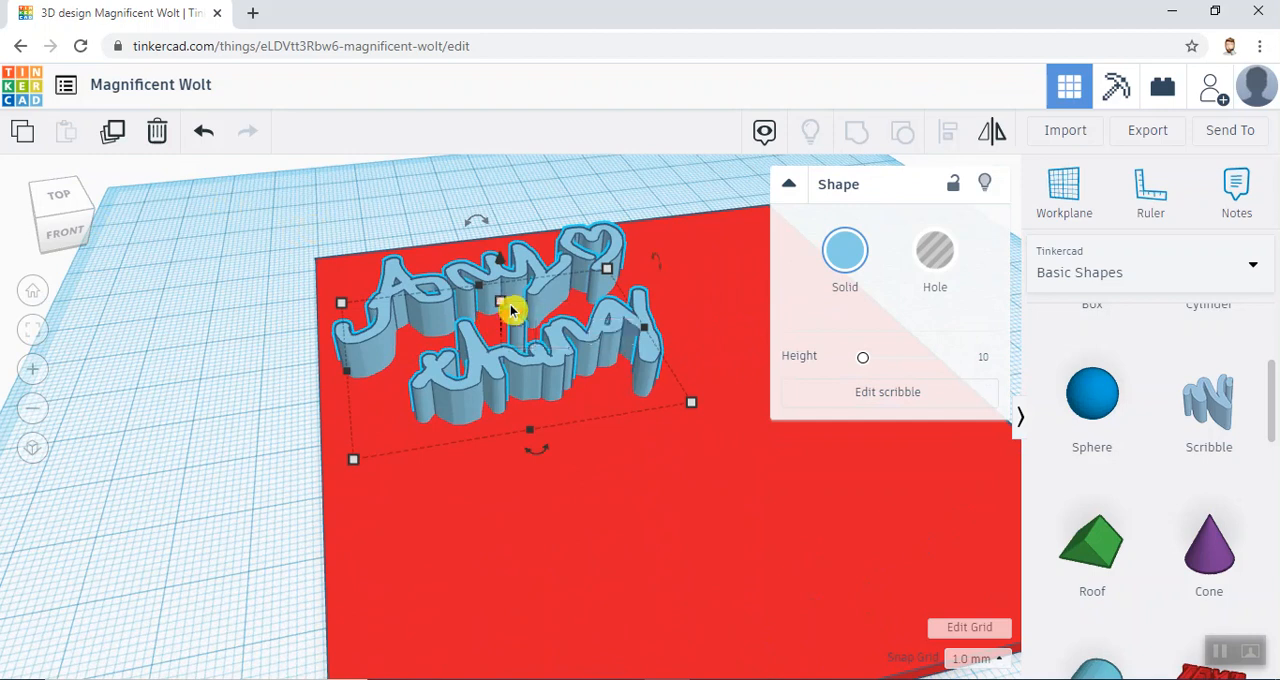
{"action": "left_click_drag", "start_coordinate": [510, 318], "coordinate": [517, 336]}
{"action": "left_click", "coordinate": [217, 440]}
{"action": "mouse_move", "coordinate": [486, 374]}
{"action": "right_mouse_down"}
{"action": "mouse_move", "coordinate": [409, 277]}
{"action": "mouse_move", "coordinate": [464, 366]}
{"action": "mouse_move", "coordinate": [529, 391]}
{"action": "right_mouse_up"}
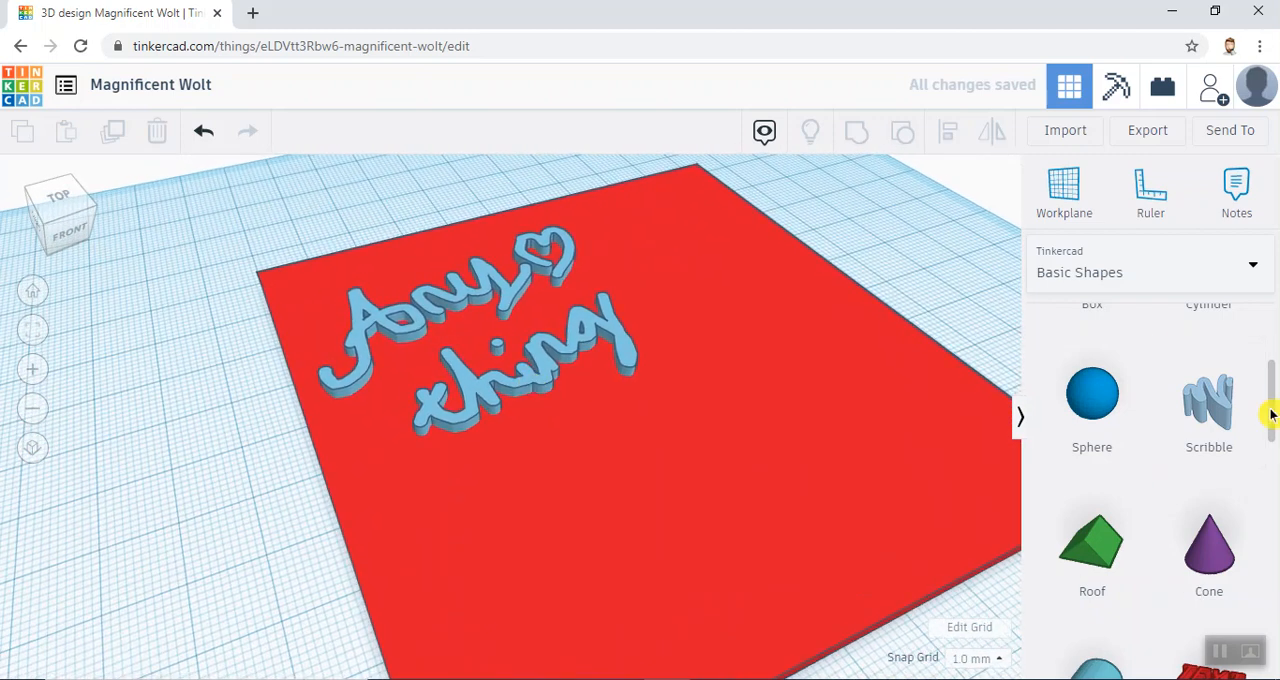
- Add a Text shape on the front part of the plate and change its text to "words"
{"action": "left_click_drag", "start_coordinate": [1273, 415], "coordinate": [1271, 500]}
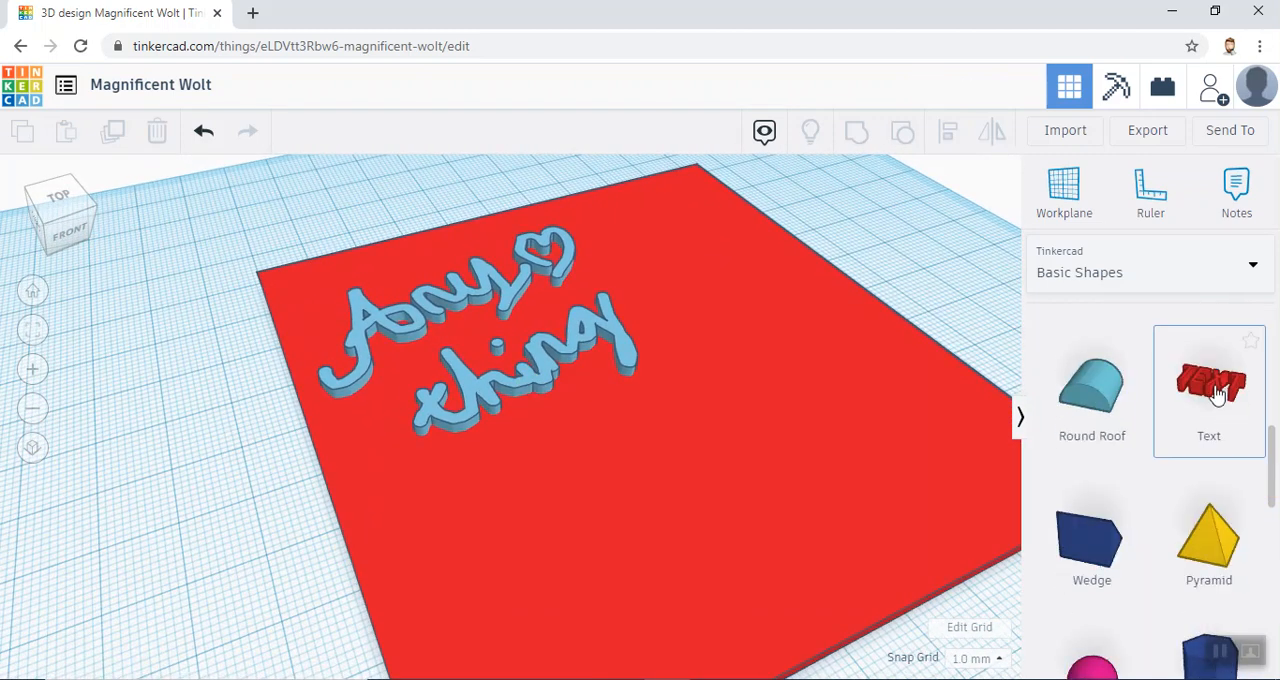
{"action": "left_click_drag", "start_coordinate": [1073, 430], "coordinate": [663, 514]}
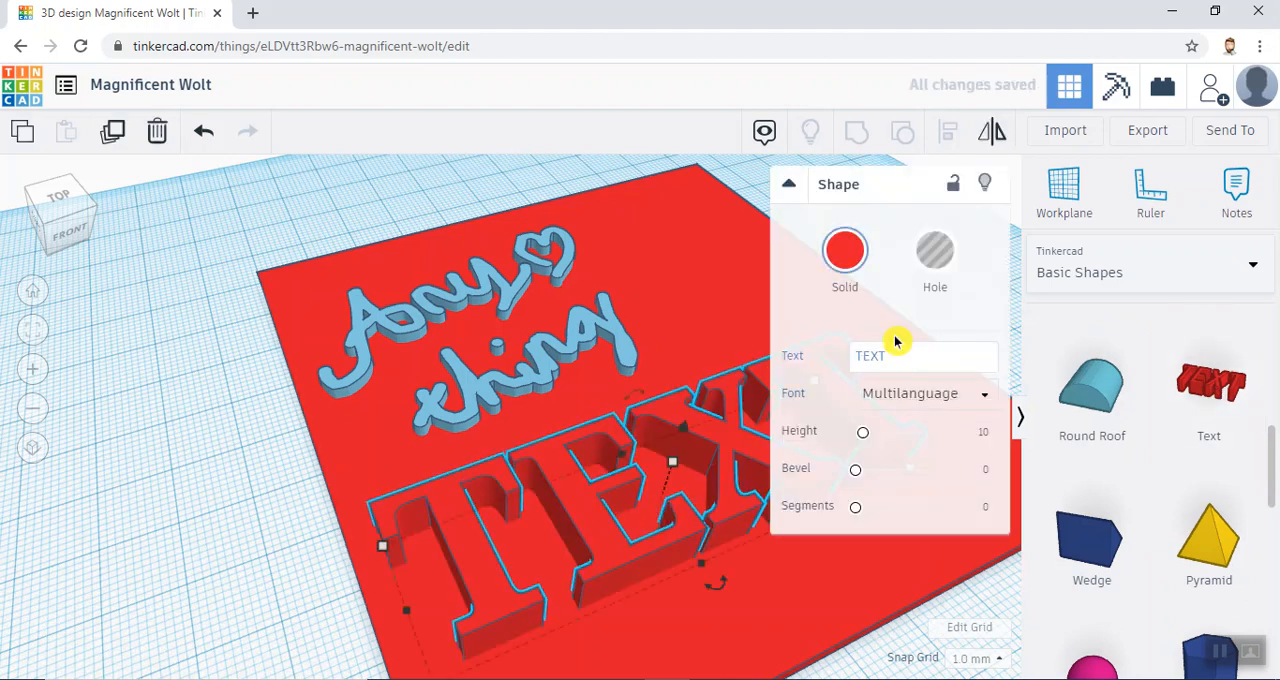
{"action": "left_click_drag", "start_coordinate": [903, 355], "coordinate": [750, 377]}
{"action": "left_click_drag", "start_coordinate": [914, 354], "coordinate": [810, 367]}
{"action": "type", "text": "words"}
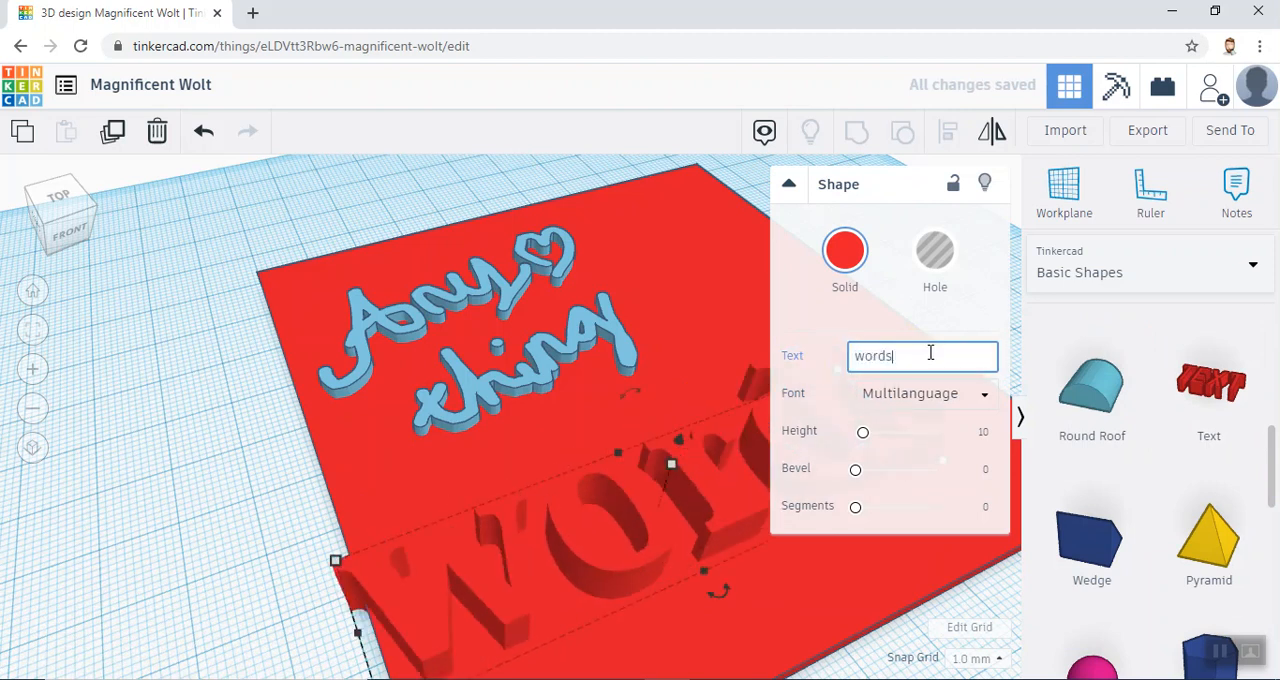
- Set the "words" text's font to Serif and its segments to 5
{"action": "left_click", "coordinate": [970, 398]}
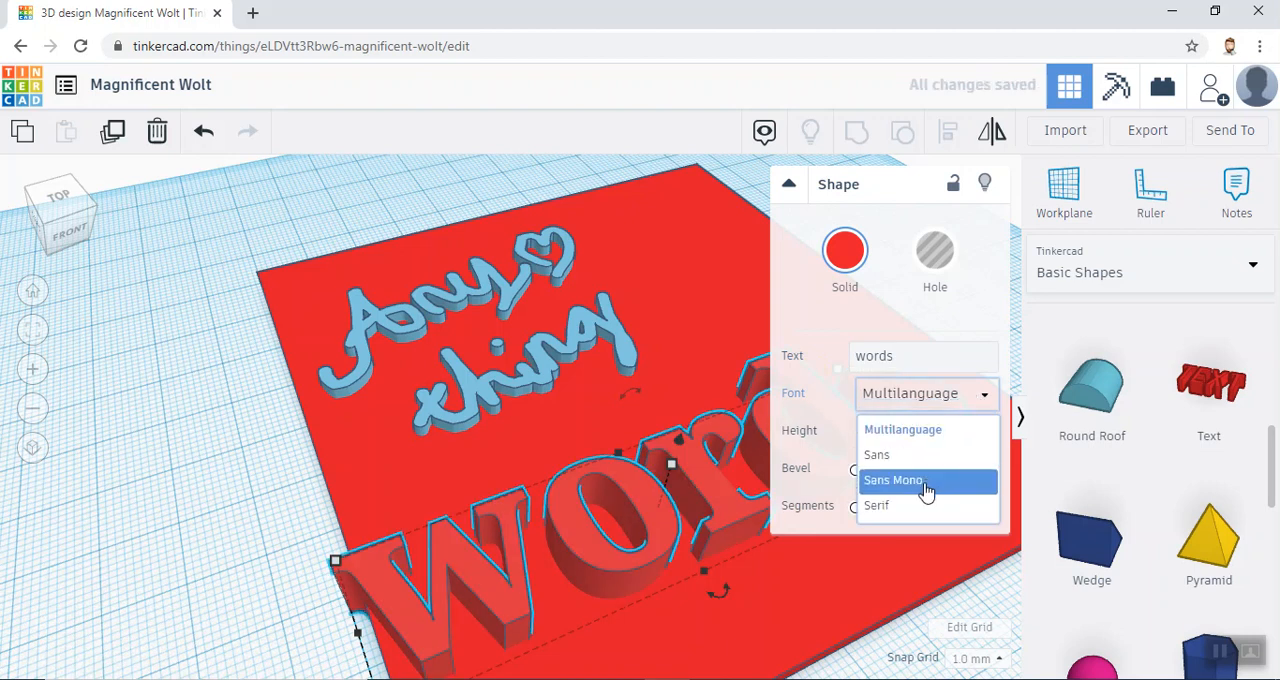
{"action": "left_click", "coordinate": [924, 504]}
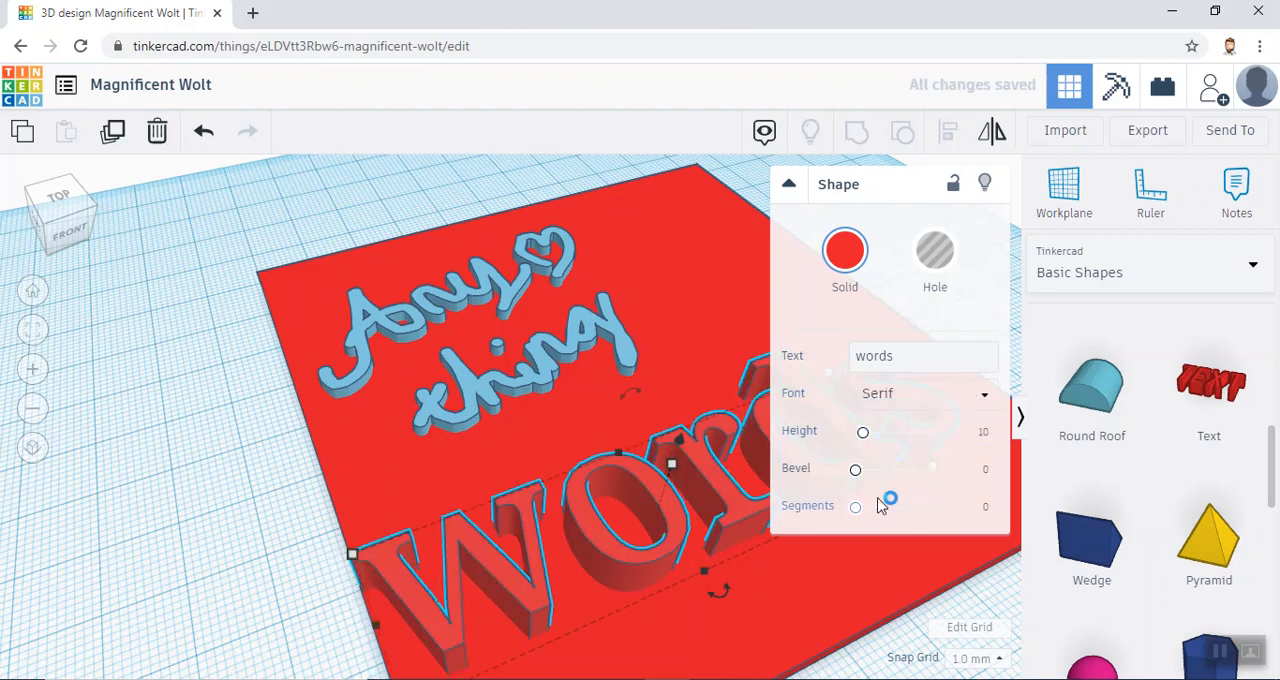
{"action": "left_click_drag", "start_coordinate": [857, 508], "coordinate": [977, 497]}
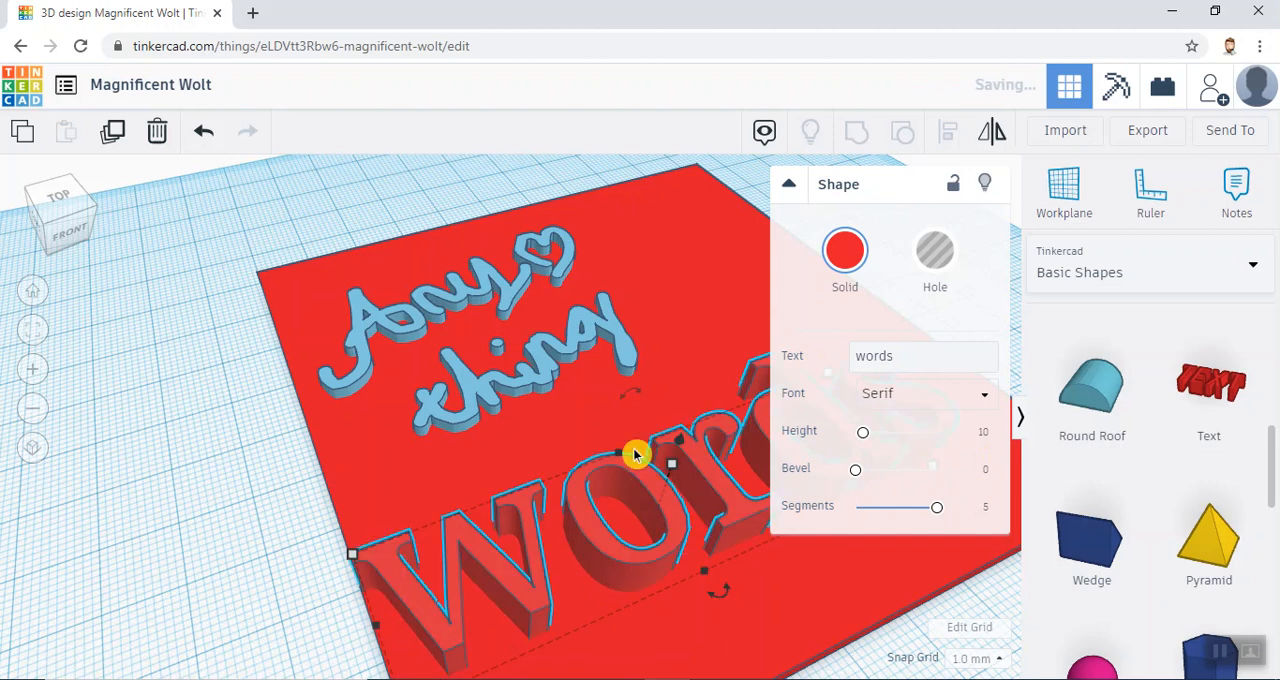
{"action": "left_click", "coordinate": [209, 451]}
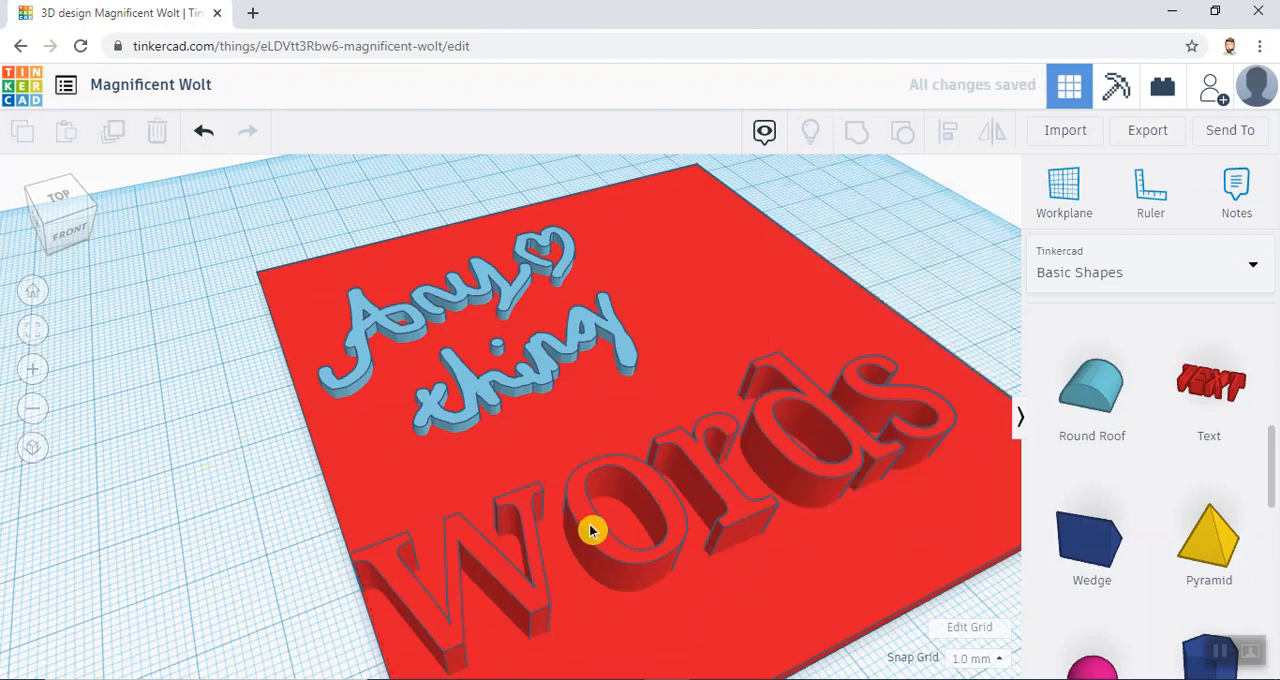
- Shift the "words" text fully onto the front half of the plate and reduce its height
{"action": "left_click_drag", "start_coordinate": [612, 527], "coordinate": [640, 494]}
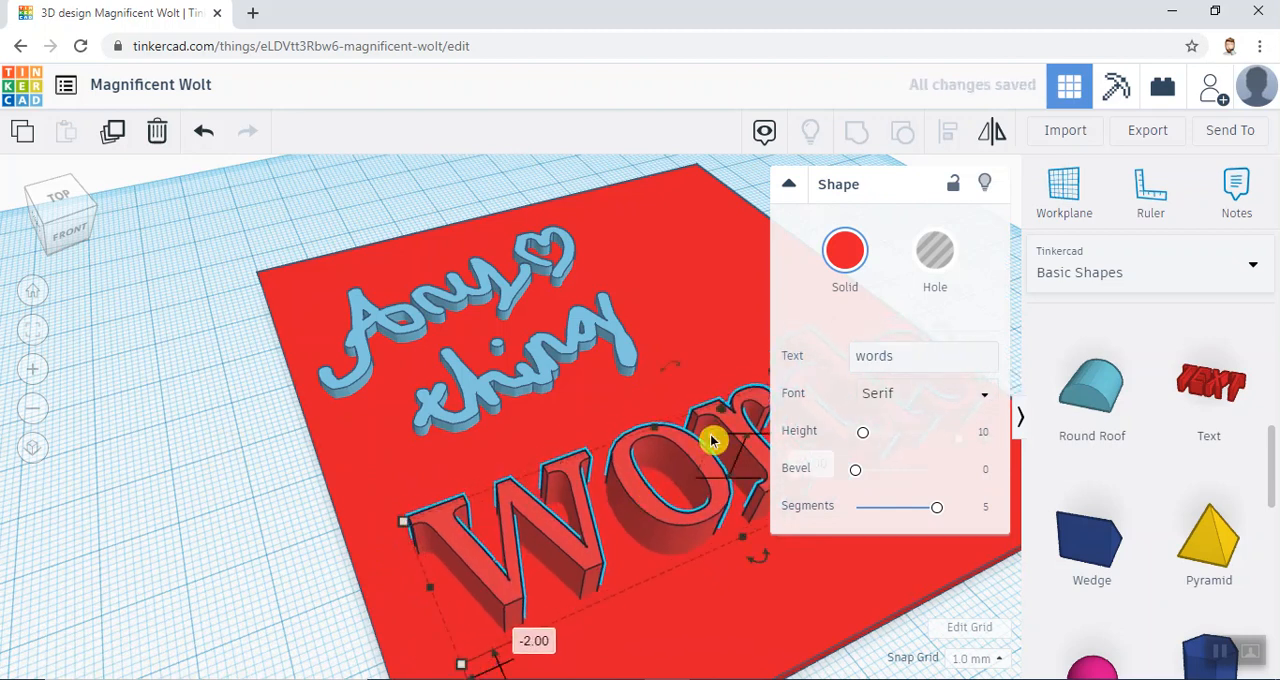
{"action": "left_click_drag", "start_coordinate": [712, 440], "coordinate": [711, 468]}
{"action": "left_click", "coordinate": [157, 517]}
{"action": "right_click_drag", "start_coordinate": [420, 457], "coordinate": [569, 506]}
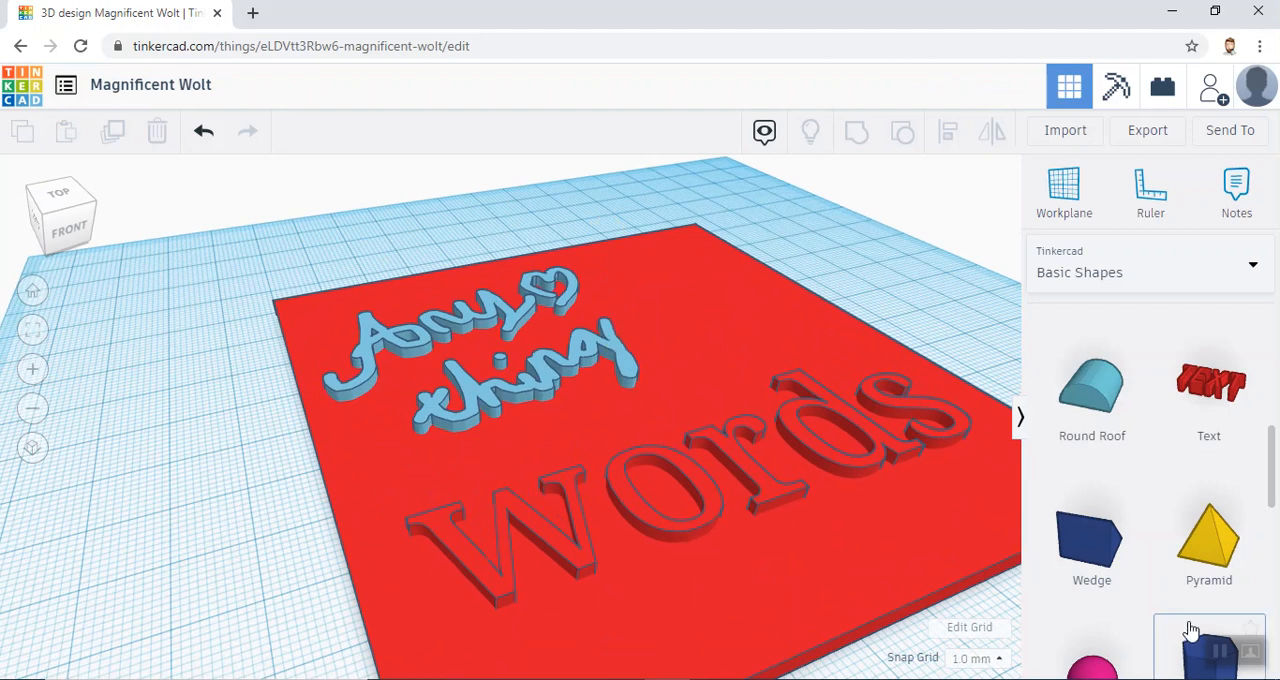
- Place a yellow star at the plate's back corner and a blue five-pointed star shrunk to fit inside the "o" of "words"
{"action": "left_click_drag", "start_coordinate": [1272, 458], "coordinate": [1274, 618]}
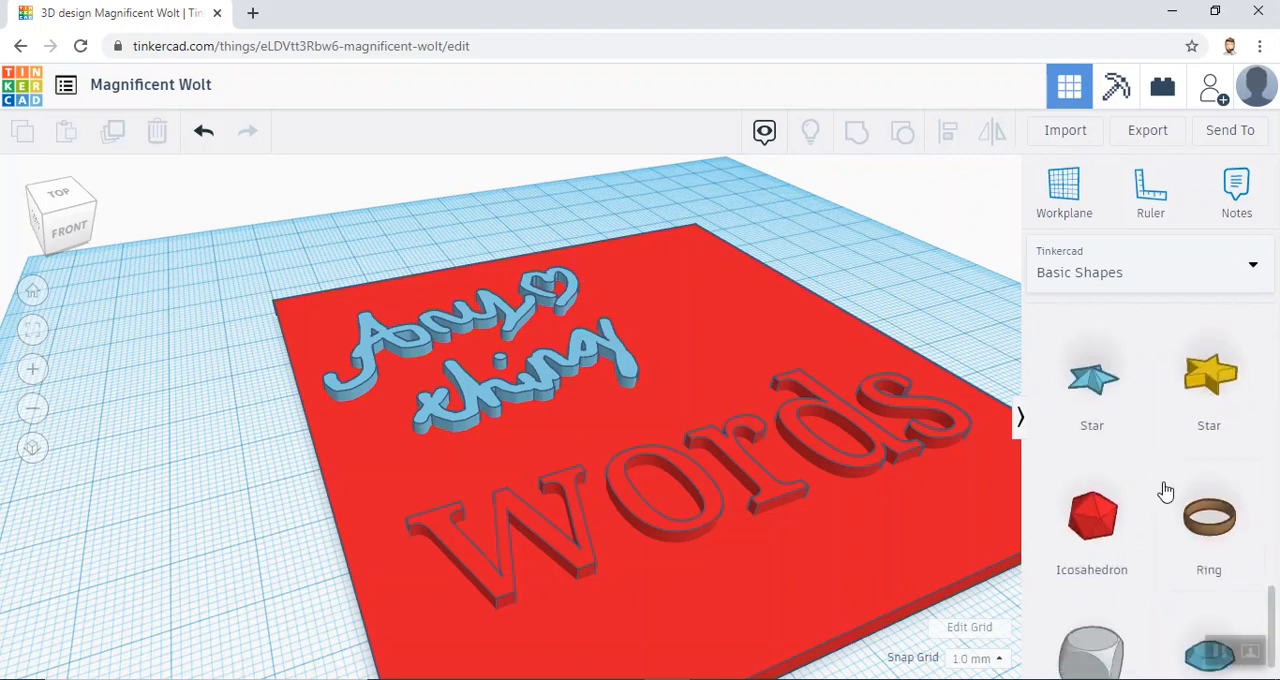
{"action": "left_click_drag", "start_coordinate": [1206, 370], "coordinate": [703, 323]}
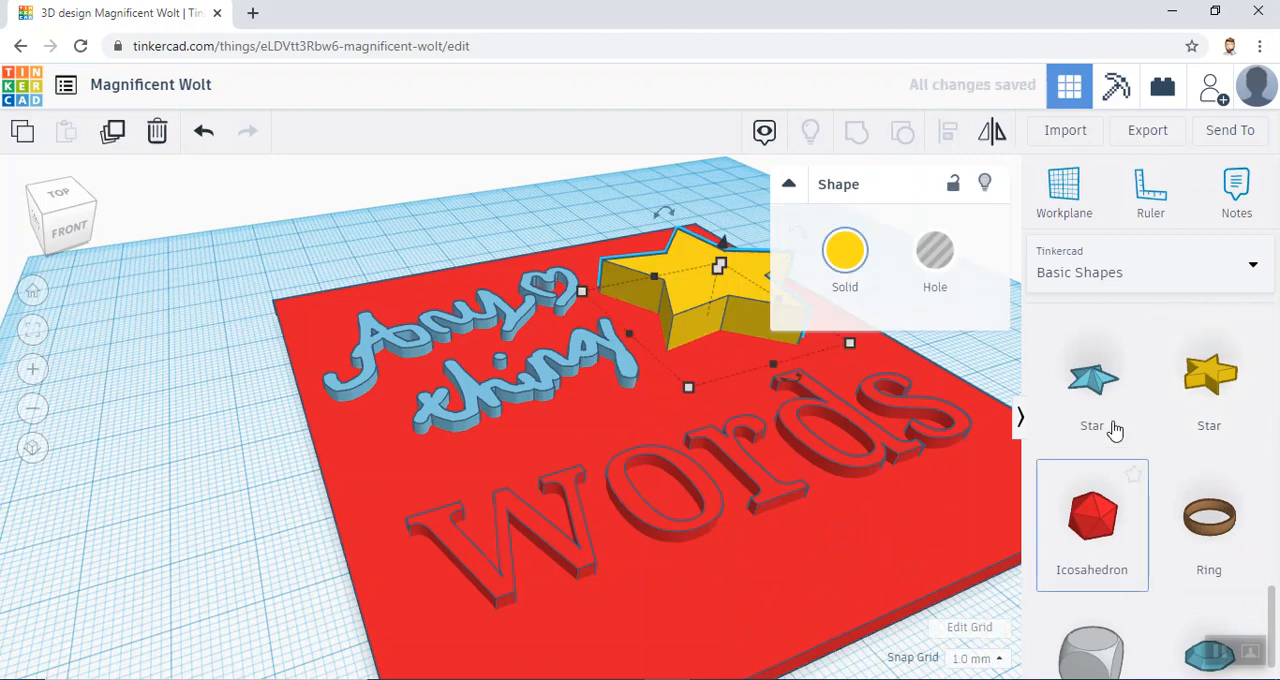
{"action": "left_click_drag", "start_coordinate": [1106, 400], "coordinate": [674, 466]}
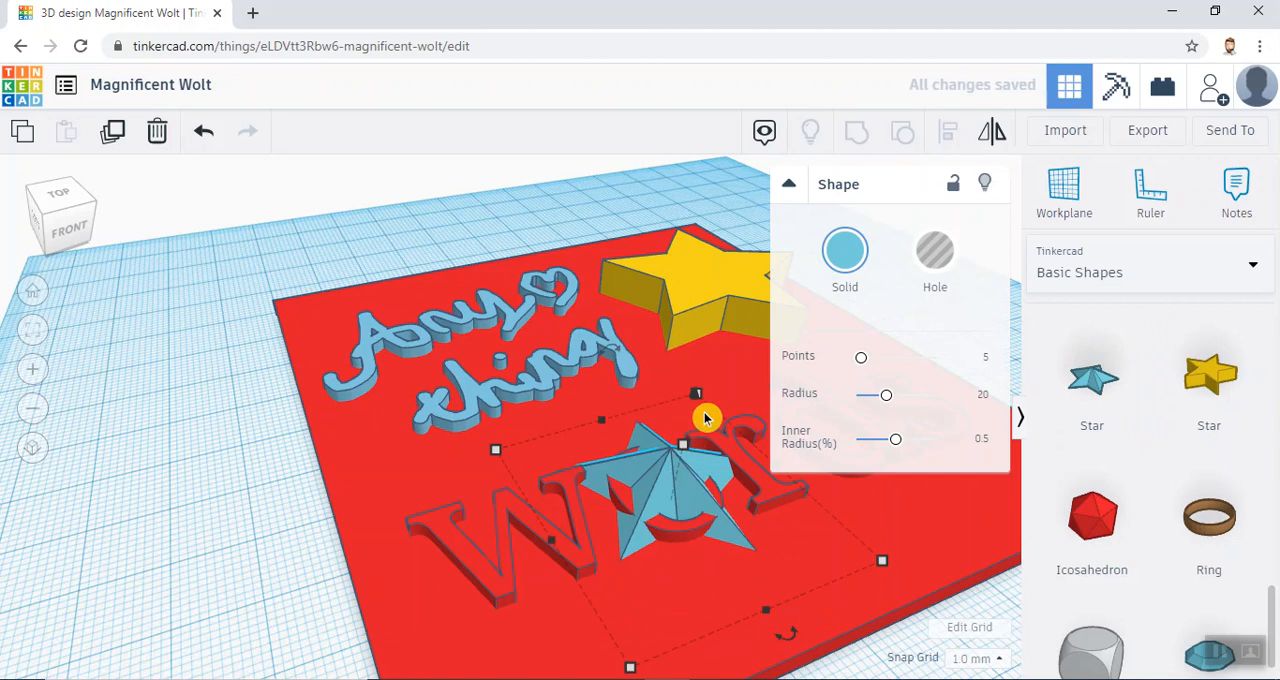
{"action": "left_click_drag", "start_coordinate": [695, 400], "coordinate": [687, 432]}
{"action": "left_click", "coordinate": [229, 457]}
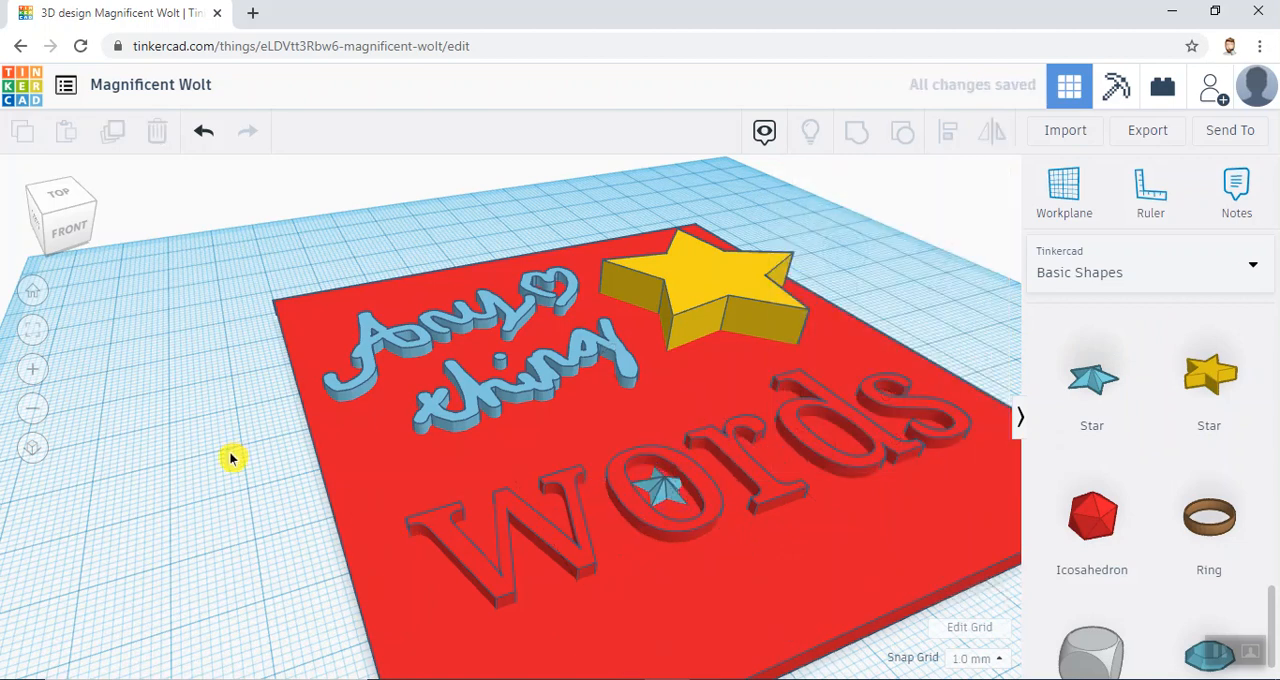
- Place an Astrobot from the Characters collection on the middle of the plate
{"action": "left_click", "coordinate": [1248, 274]}
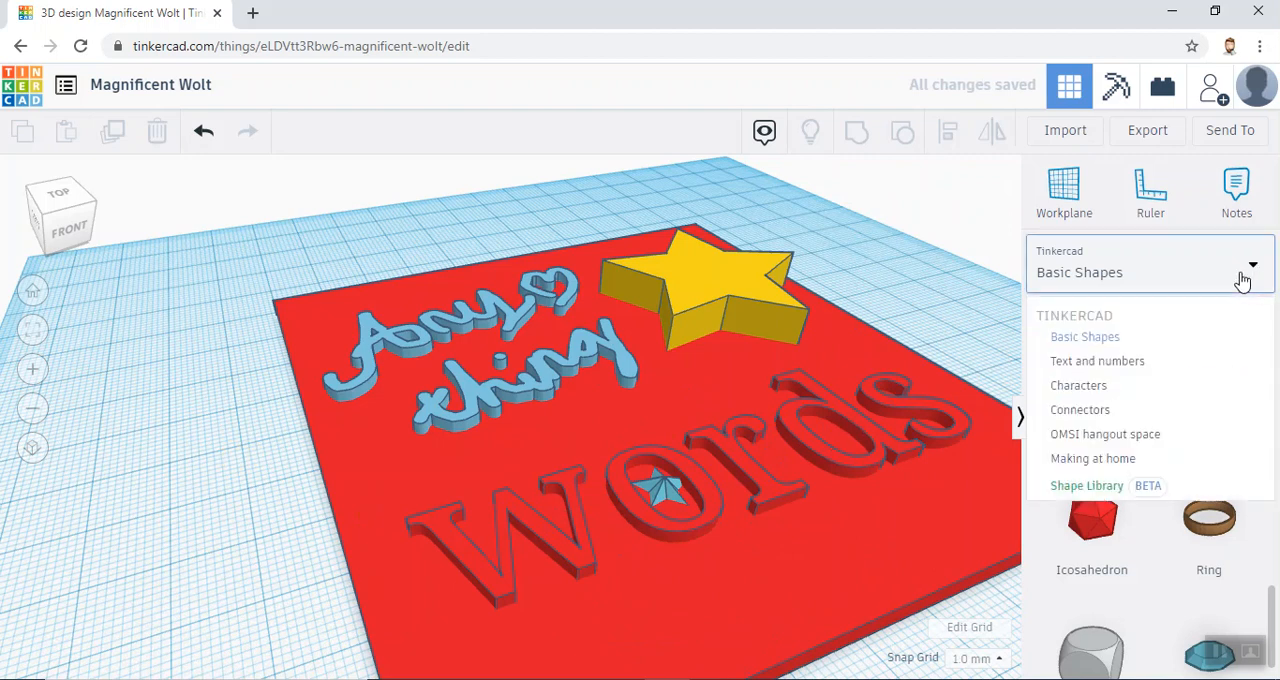
{"action": "left_click", "coordinate": [1138, 388]}
{"action": "left_click_drag", "start_coordinate": [1272, 350], "coordinate": [1274, 514]}
{"action": "left_click_drag", "start_coordinate": [1097, 403], "coordinate": [640, 410]}
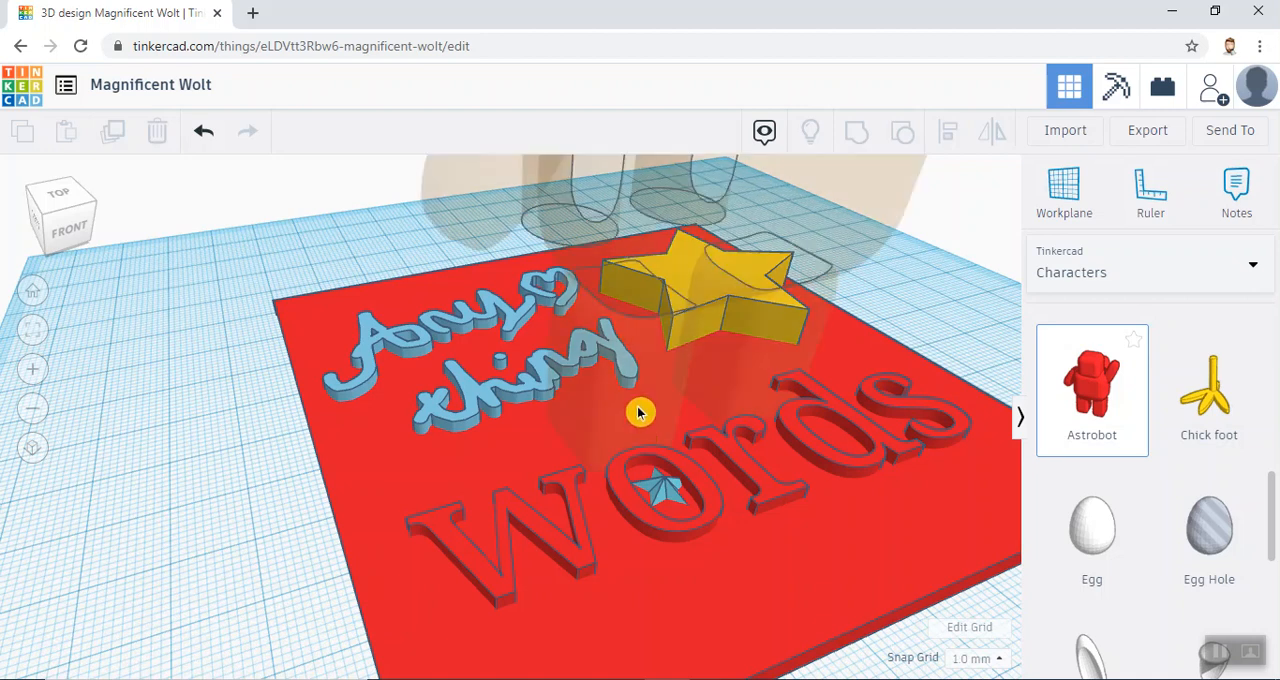
{"action": "left_click", "coordinate": [194, 423]}
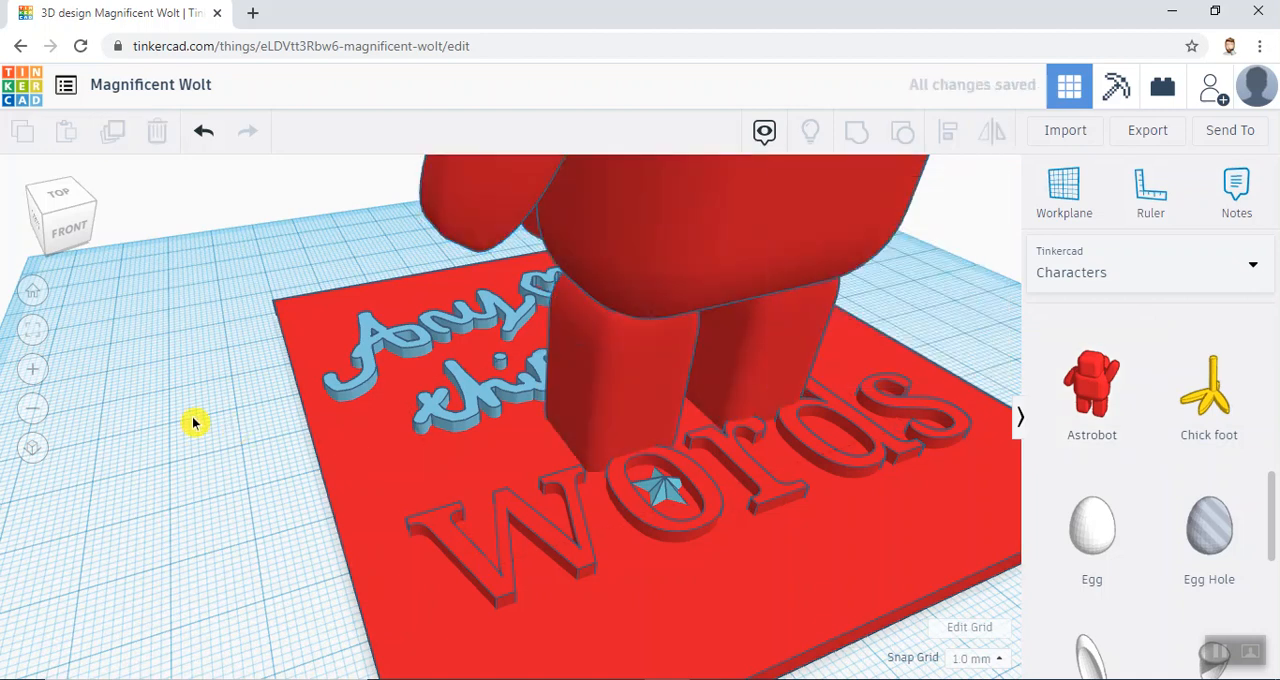
- Delete the Astrobot standing on the plate
{"action": "right_click_drag", "start_coordinate": [790, 418], "coordinate": [666, 252]}
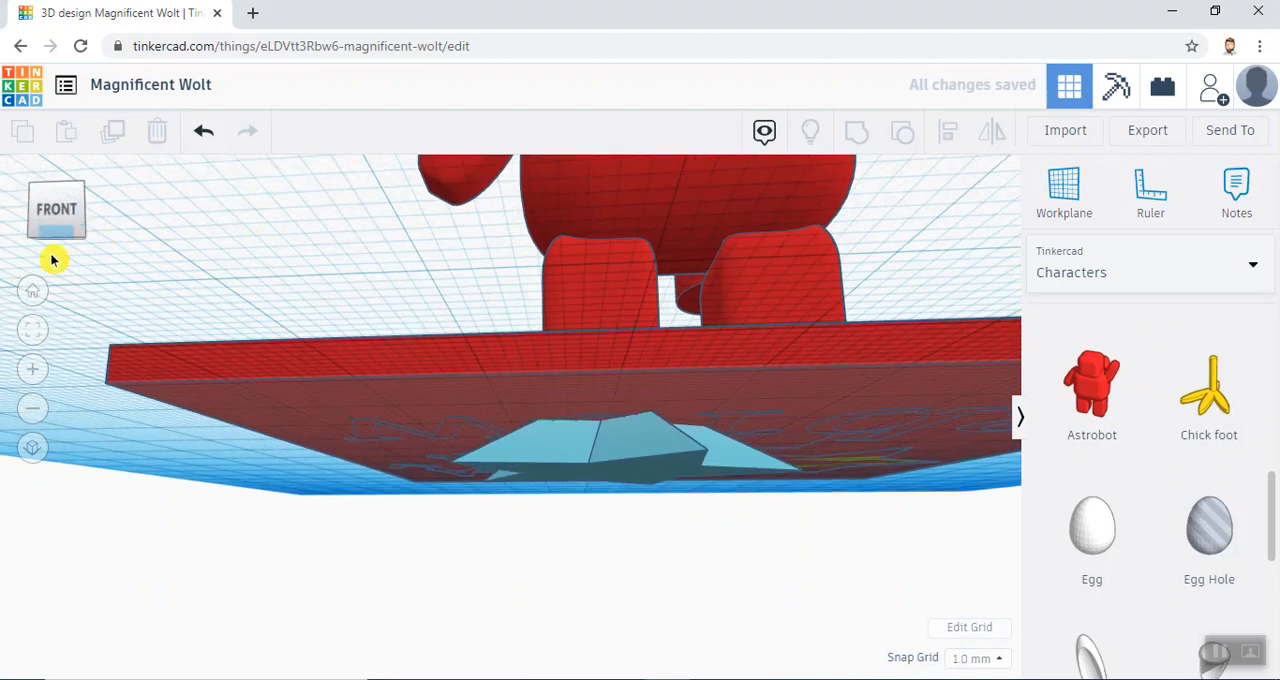
{"action": "left_click", "coordinate": [33, 409]}
{"action": "left_click", "coordinate": [33, 409]}
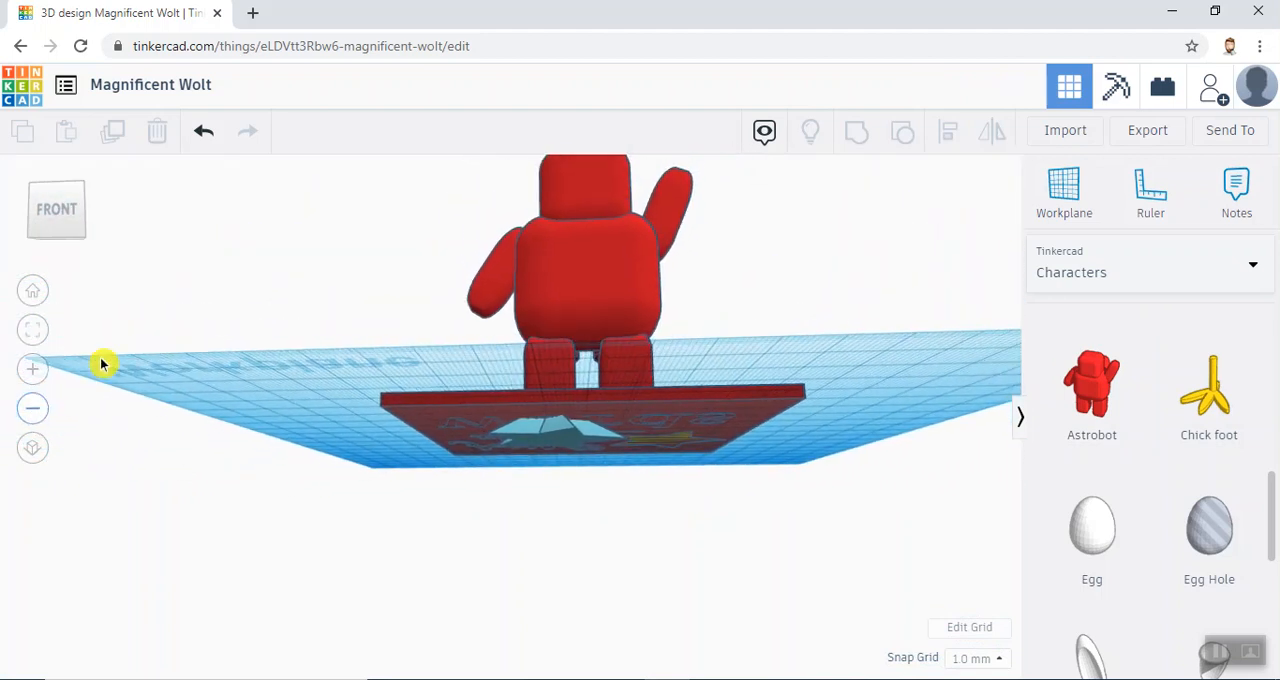
{"action": "right_click_drag", "start_coordinate": [135, 285], "coordinate": [155, 322]}
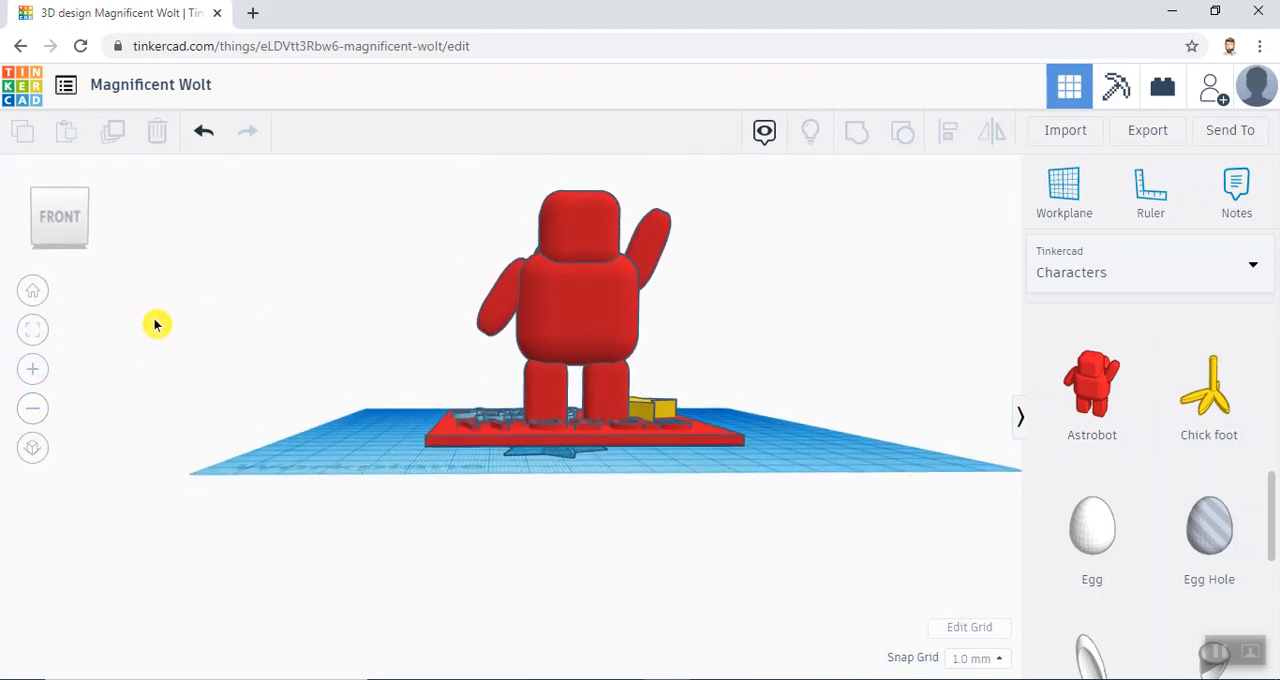
{"action": "left_click", "coordinate": [33, 409]}
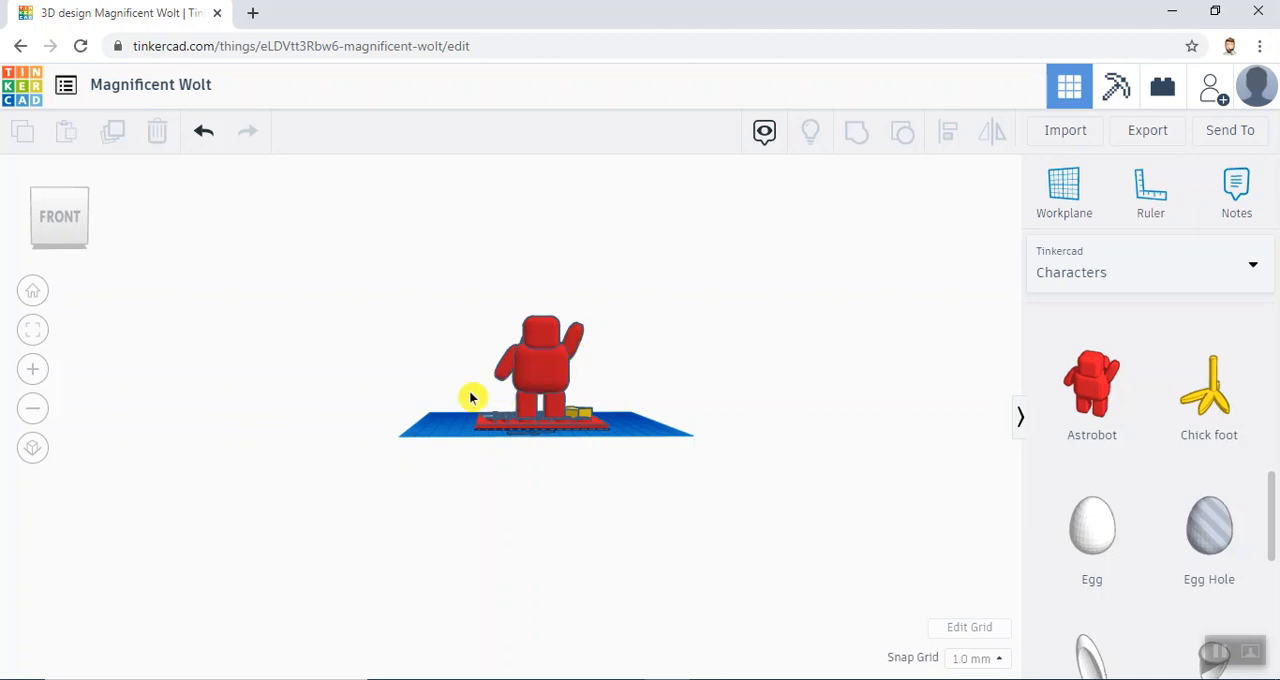
{"action": "left_click", "coordinate": [37, 293]}
{"action": "left_click", "coordinate": [518, 343]}
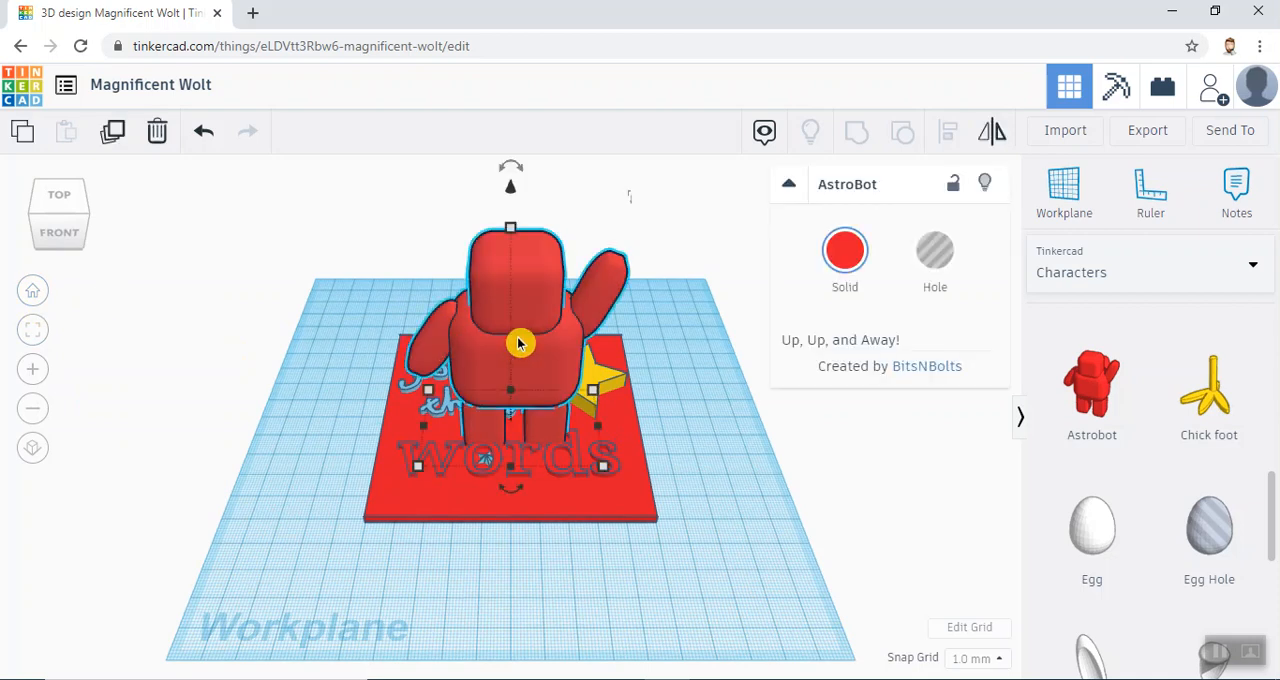
{"action": "key", "text": "Delete"}
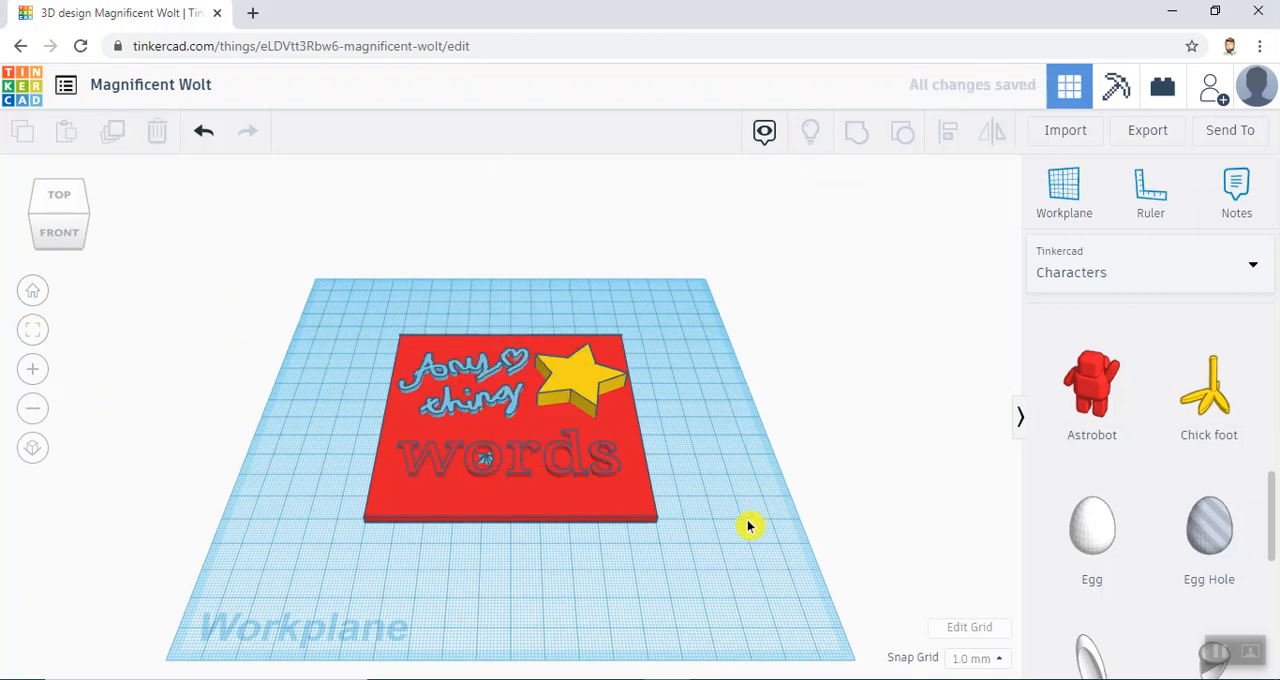
- Delete the small blue five-pointed star inside the "o" of "words"
{"action": "mouse_move", "coordinate": [600, 412]}
{"action": "right_mouse_down"}
{"action": "mouse_move", "coordinate": [677, 429]}
{"action": "mouse_move", "coordinate": [657, 354]}
{"action": "mouse_move", "coordinate": [697, 334]}
{"action": "mouse_move", "coordinate": [714, 360]}
{"action": "mouse_move", "coordinate": [609, 411]}
{"action": "right_mouse_up"}
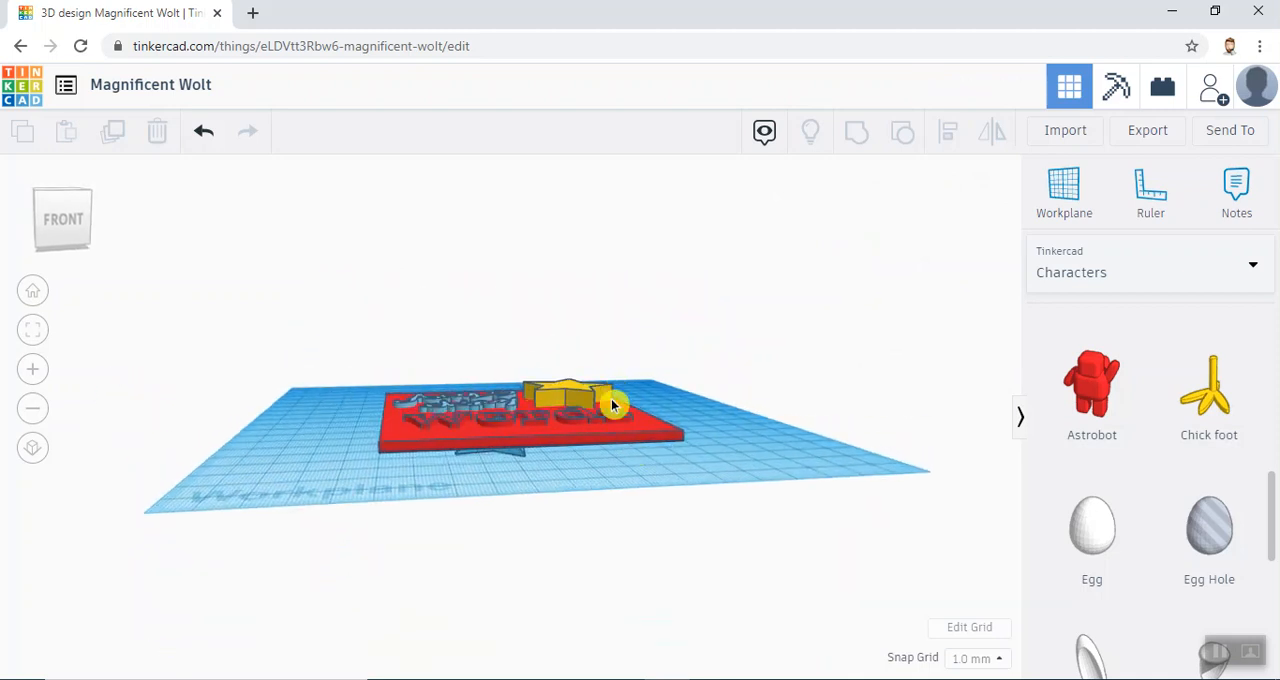
{"action": "right_click_drag", "start_coordinate": [693, 366], "coordinate": [443, 514]}
{"action": "left_click", "coordinate": [524, 474]}
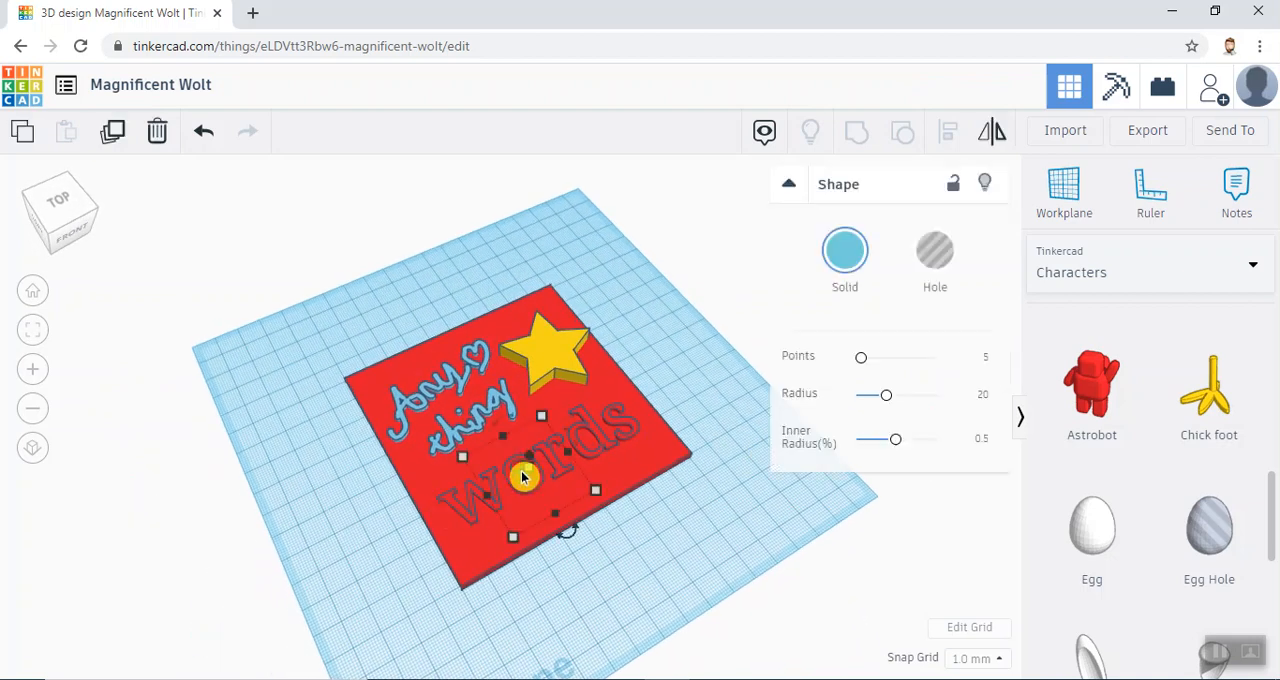
{"action": "key", "text": "Delete"}
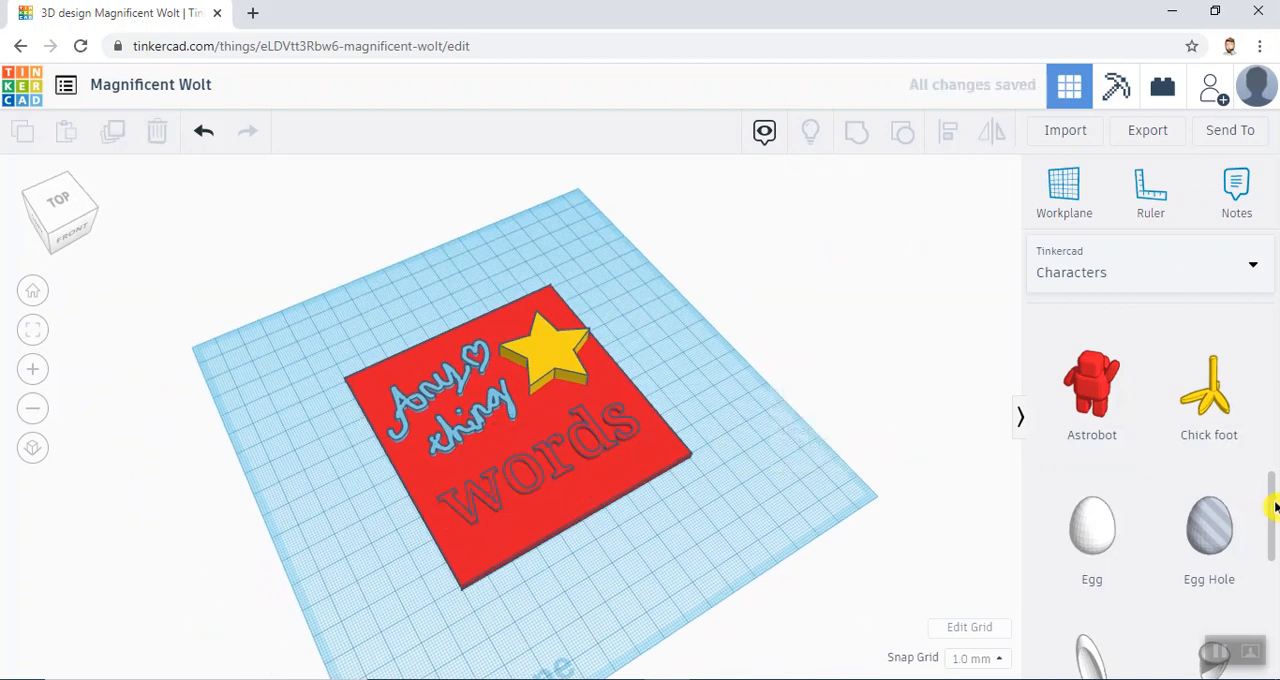
- Add a Sneaker from the Characters collection onto the plate beside the "o" of "words"
{"action": "scroll", "coordinate": [1274, 537], "scroll_direction": "down", "scroll_amount": 1}
{"action": "left_click_drag", "start_coordinate": [1274, 537], "coordinate": [1274, 638]}
{"action": "left_click_drag", "start_coordinate": [1209, 481], "coordinate": [540, 490]}
{"action": "right_click_drag", "start_coordinate": [686, 509], "coordinate": [532, 428]}
{"action": "mouse_move", "coordinate": [474, 378]}
{"action": "left_mouse_down"}
{"action": "mouse_move", "coordinate": [474, 332]}
{"action": "mouse_move", "coordinate": [474, 363]}
{"action": "left_mouse_up"}
{"action": "right_click_drag", "start_coordinate": [517, 384], "coordinate": [677, 479]}
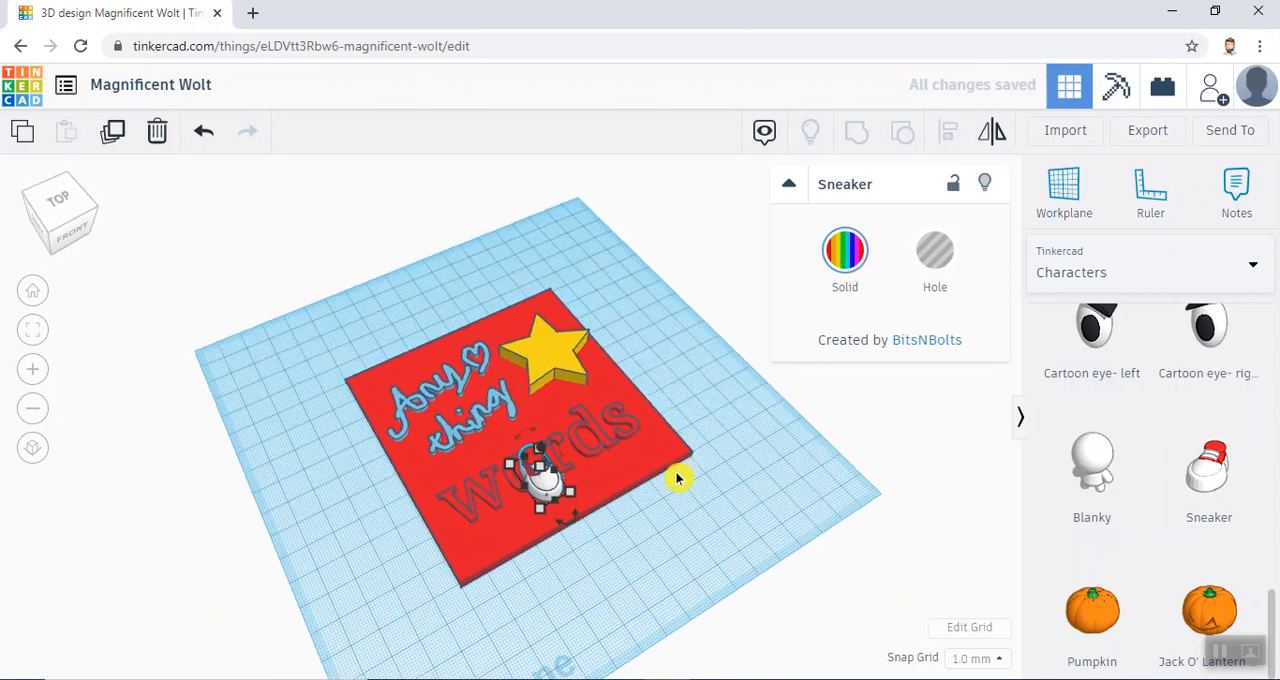
{"action": "left_click", "coordinate": [577, 527]}
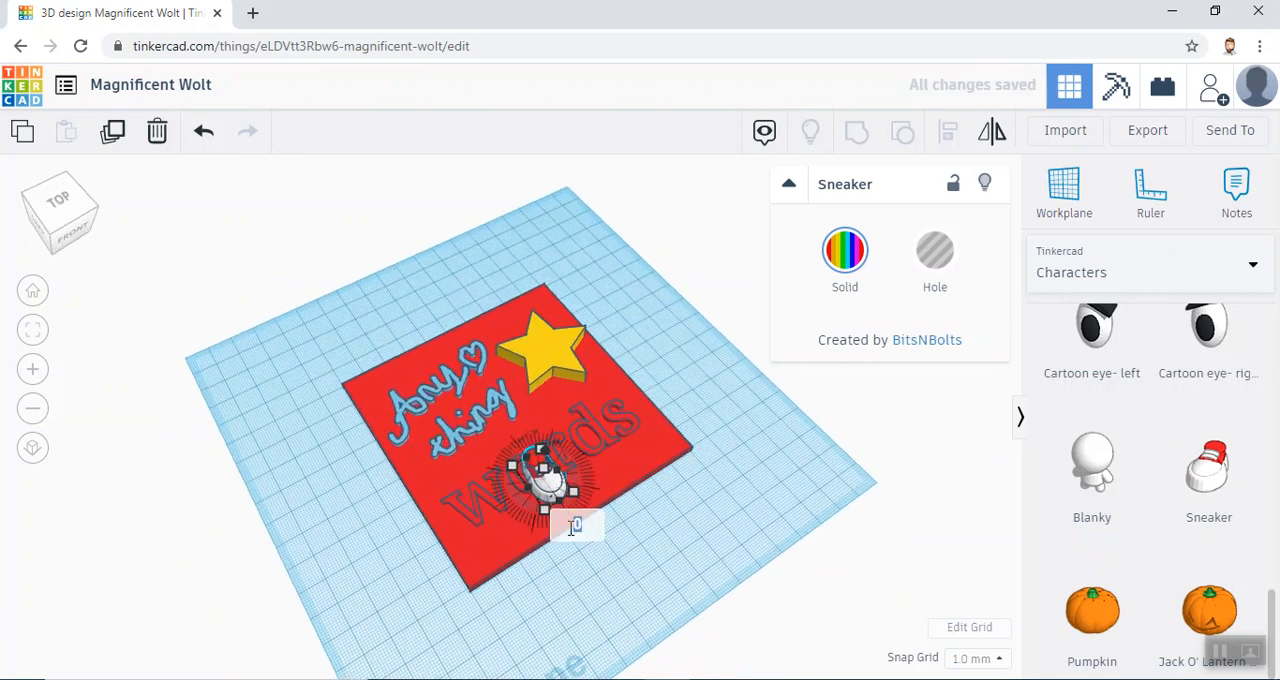
{"action": "left_click", "coordinate": [558, 517]}
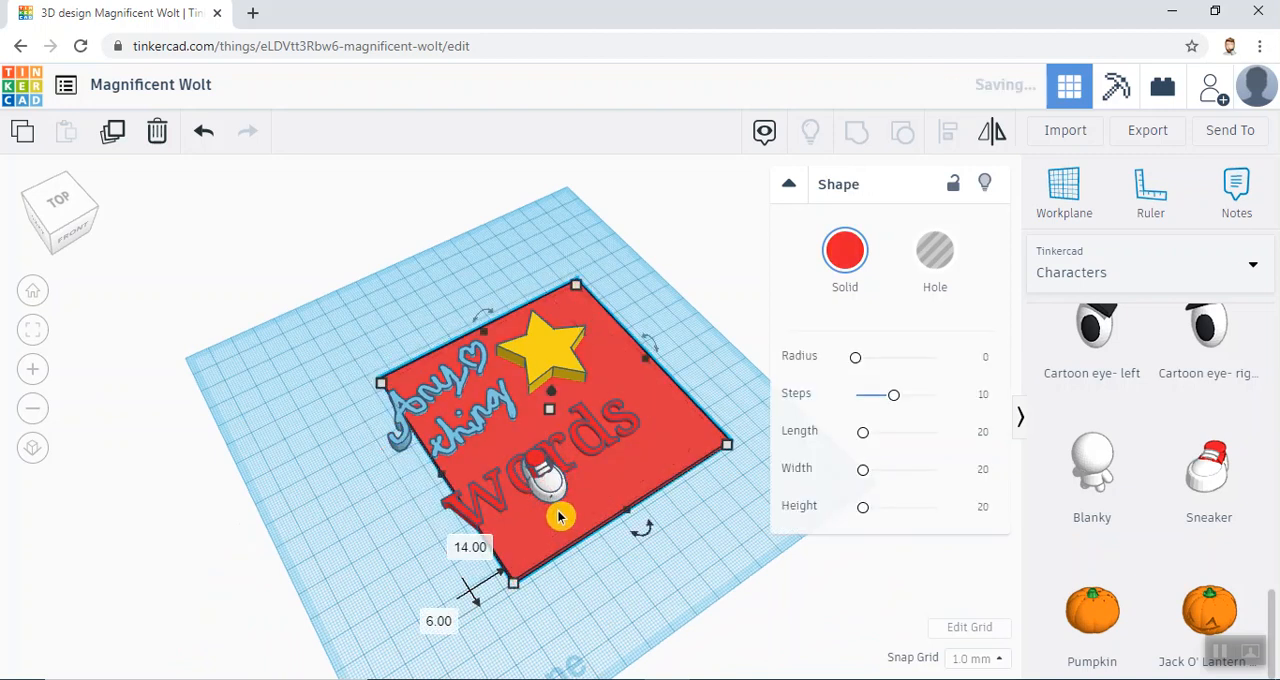
{"action": "key", "text": "ctrl+z"}
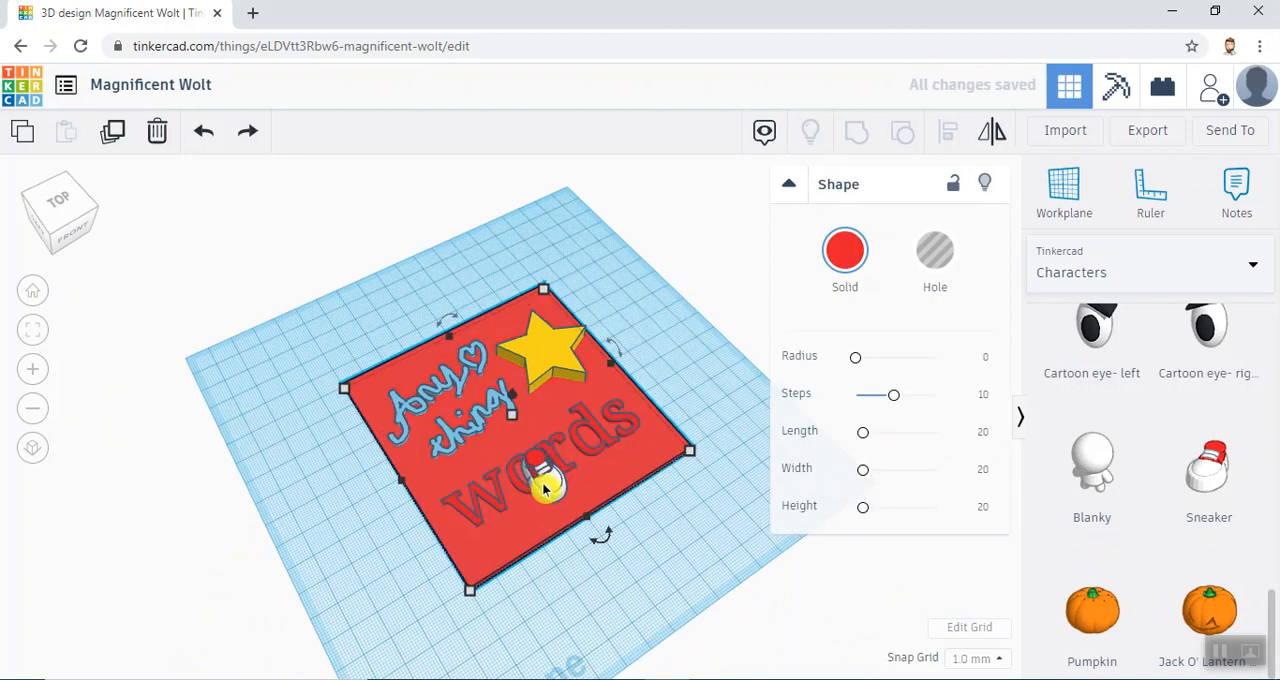
- Turn the sneaker so its toe faces the plate's front and position it over the "o" of "words"
{"action": "left_click", "coordinate": [547, 488]}
{"action": "left_click_drag", "start_coordinate": [590, 515], "coordinate": [524, 488]}
{"action": "left_click", "coordinate": [810, 413]}
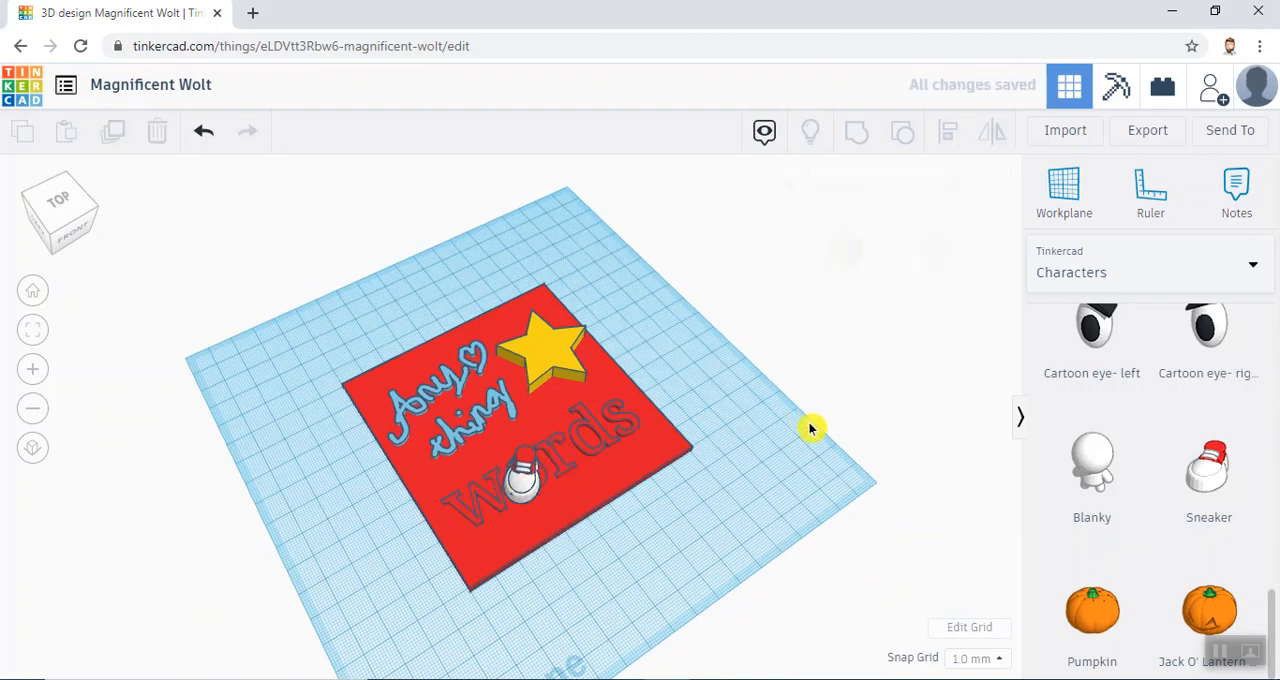
- Group the plate, scribble, star, "words" text and sneaker into one shape
{"action": "right_click_drag", "start_coordinate": [677, 340], "coordinate": [677, 400]}
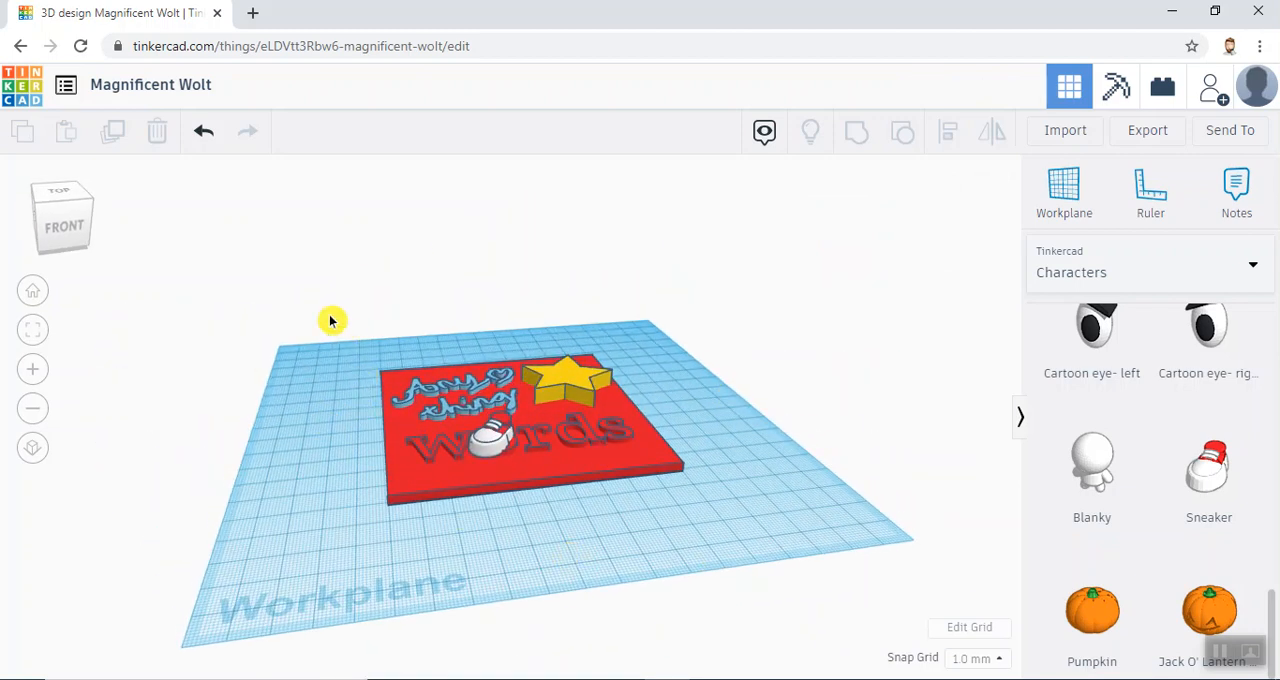
{"action": "left_click_drag", "start_coordinate": [460, 415], "coordinate": [751, 551]}
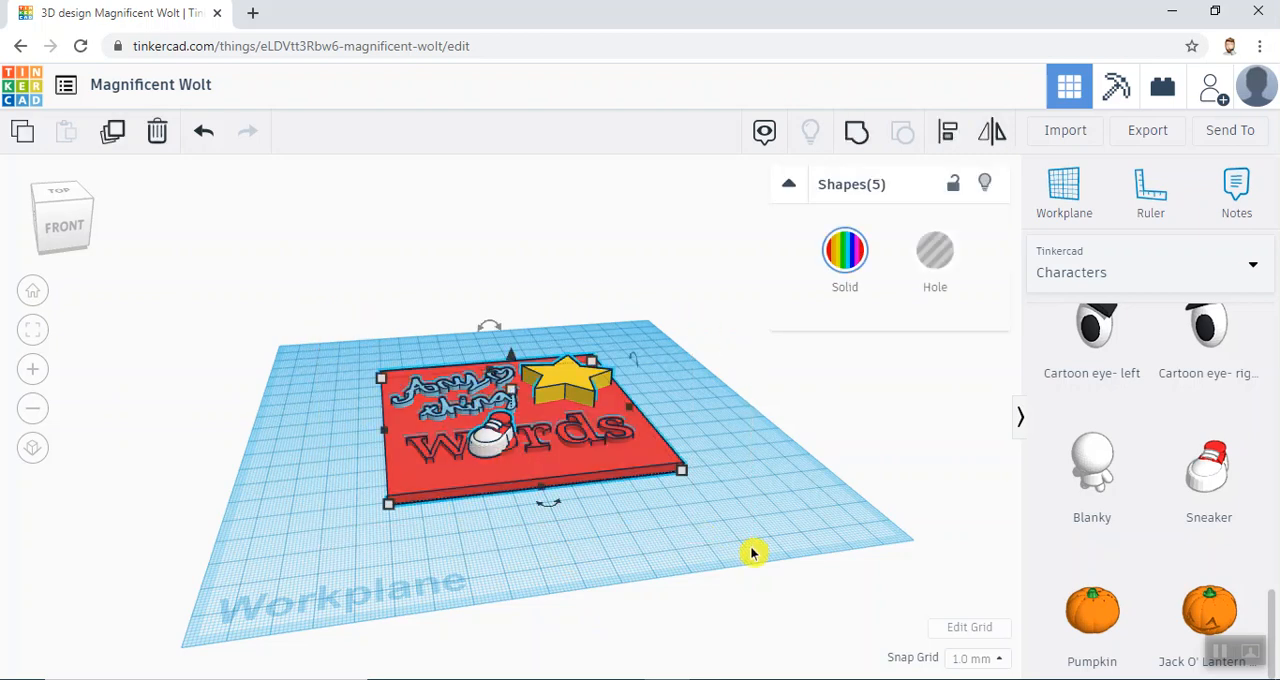
{"action": "left_click", "coordinate": [863, 140]}
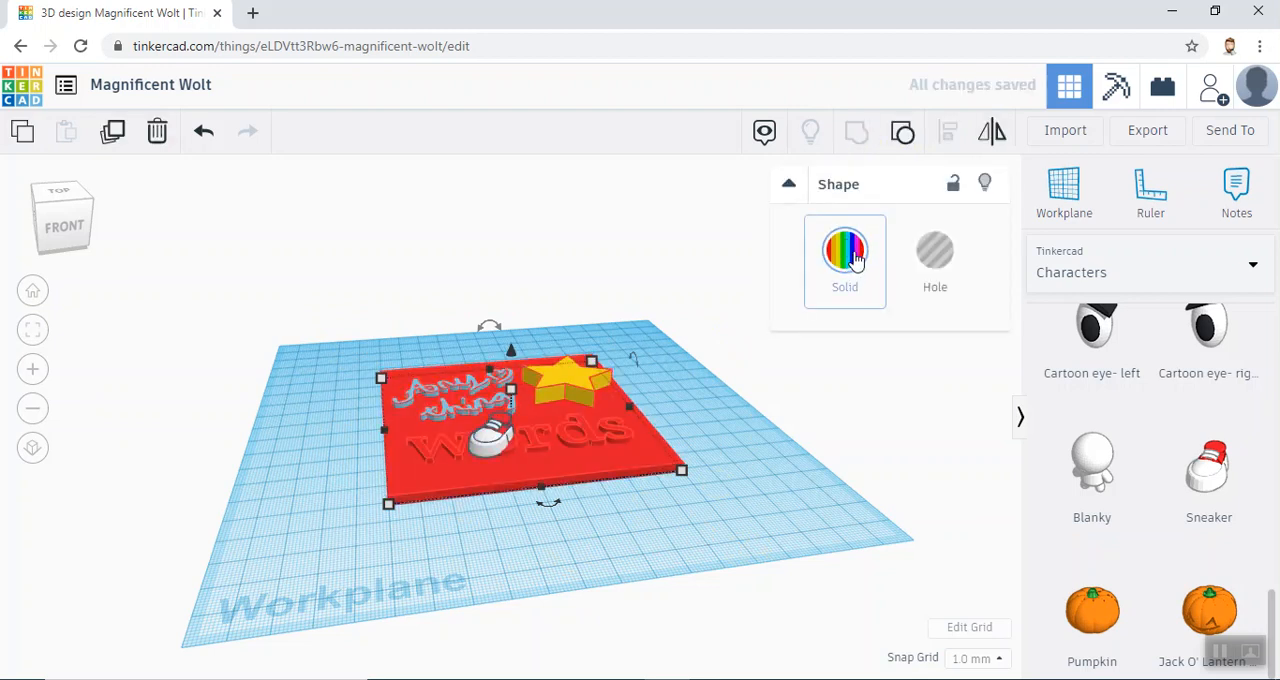
- Change the grouped shape from multicolor to solid red
{"action": "left_click", "coordinate": [852, 255]}
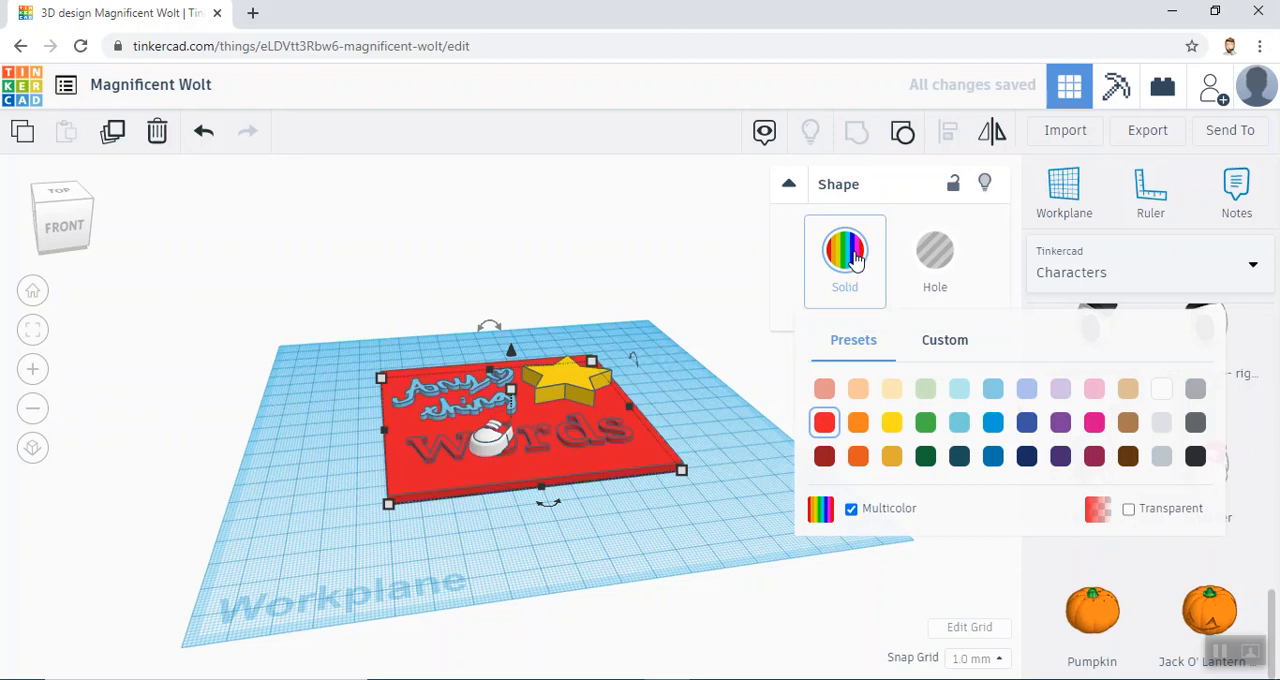
{"action": "left_click", "coordinate": [824, 428]}
{"action": "left_click", "coordinate": [800, 383]}
- Export everything in the design as an STL file for 3D printing
{"action": "right_click_drag", "start_coordinate": [726, 445], "coordinate": [423, 394]}
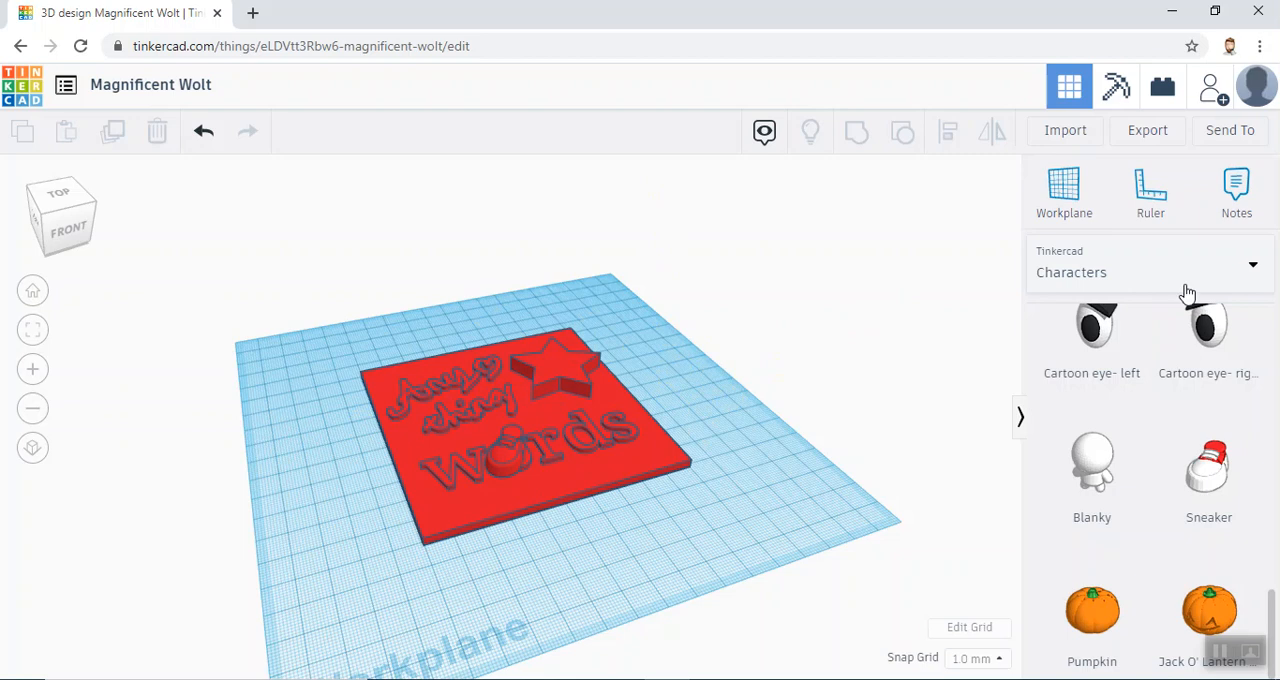
{"action": "left_click", "coordinate": [1148, 133]}
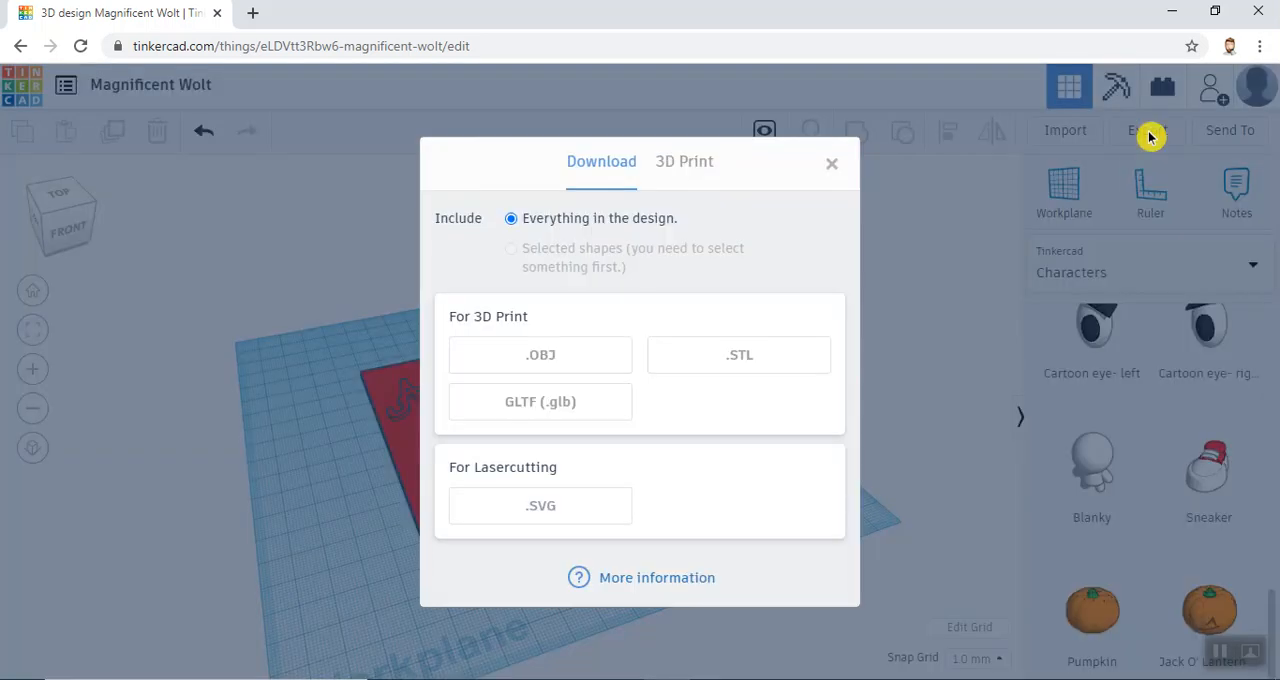
{"action": "left_click", "coordinate": [762, 372]}
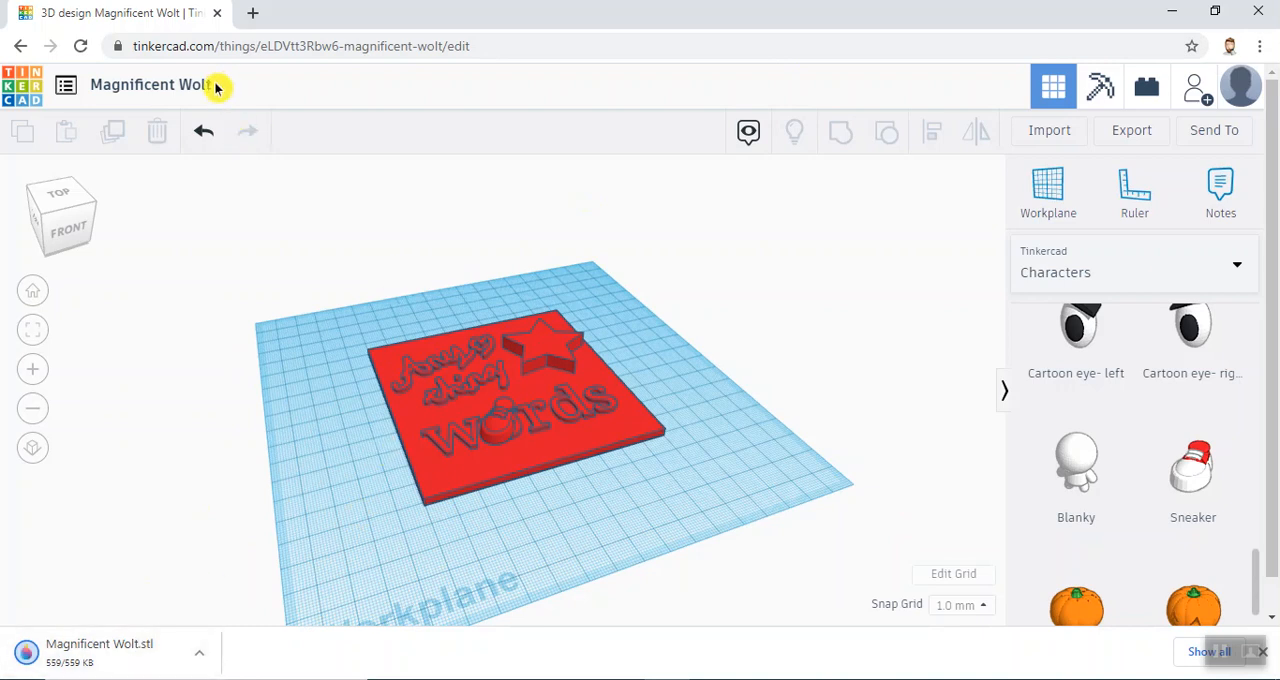
- Rename the design "your name lid"
{"action": "left_click", "coordinate": [174, 82]}
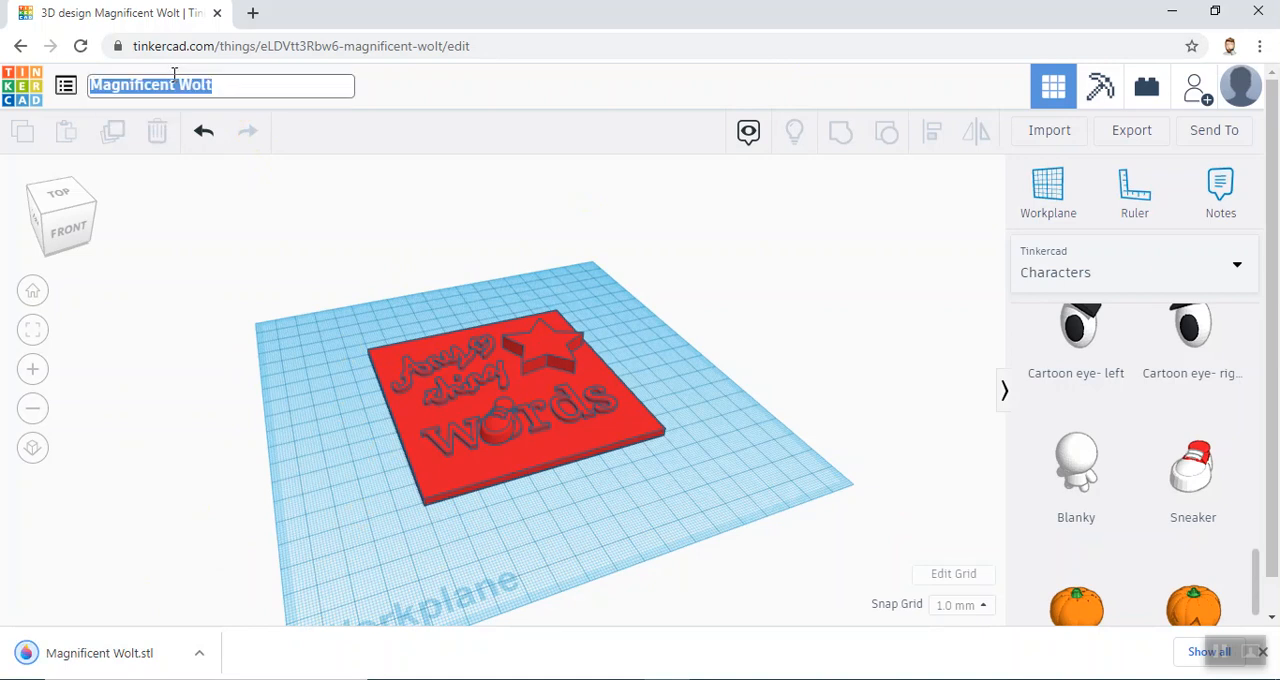
{"action": "type", "text": "you"}
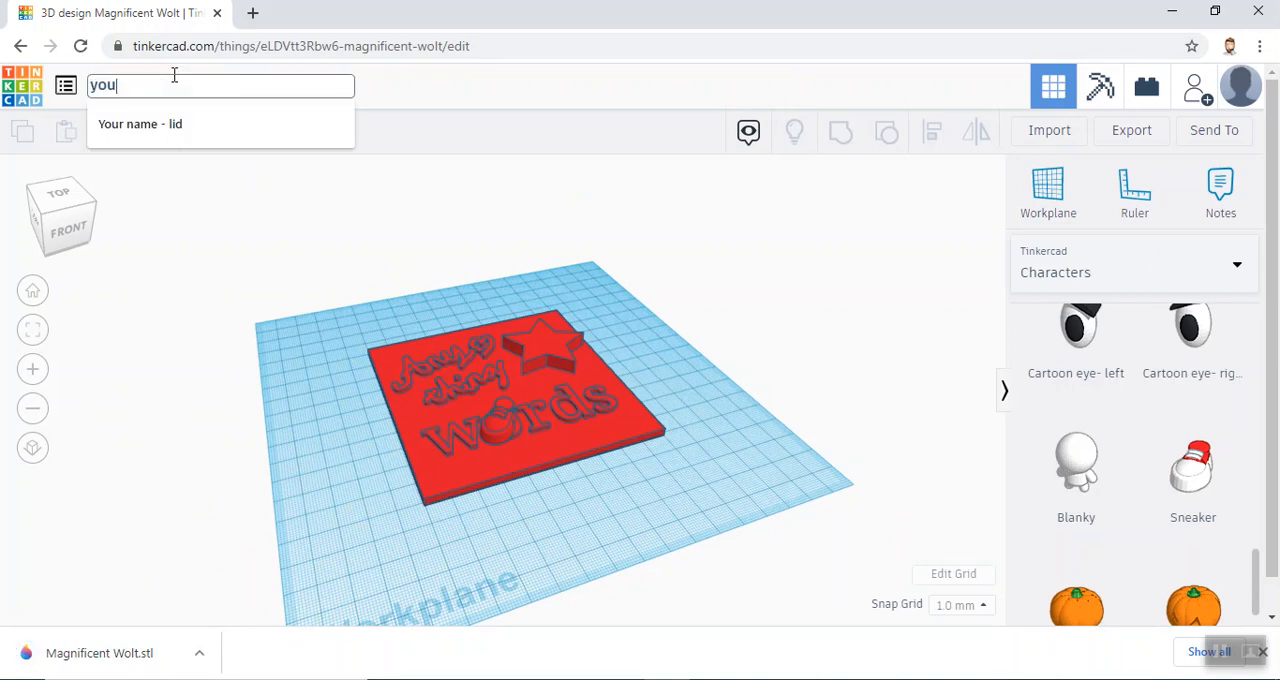
{"action": "type", "text": "r name t"}
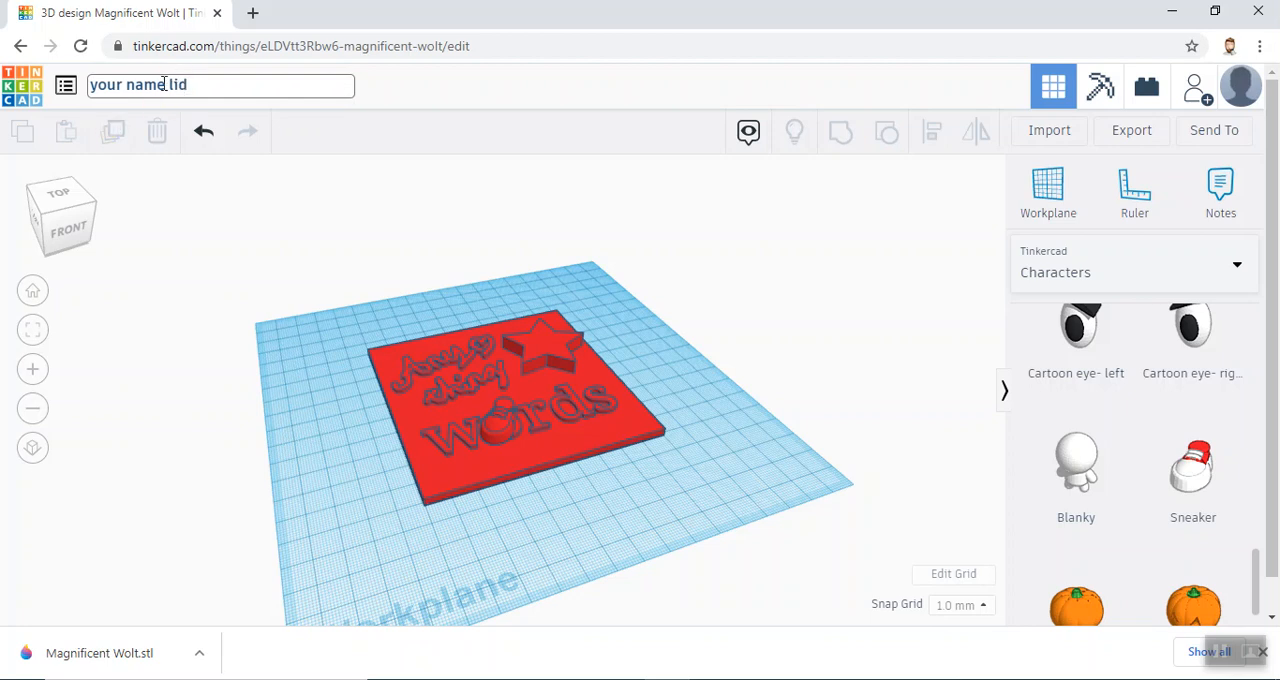
{"action": "key", "text": "Return"}
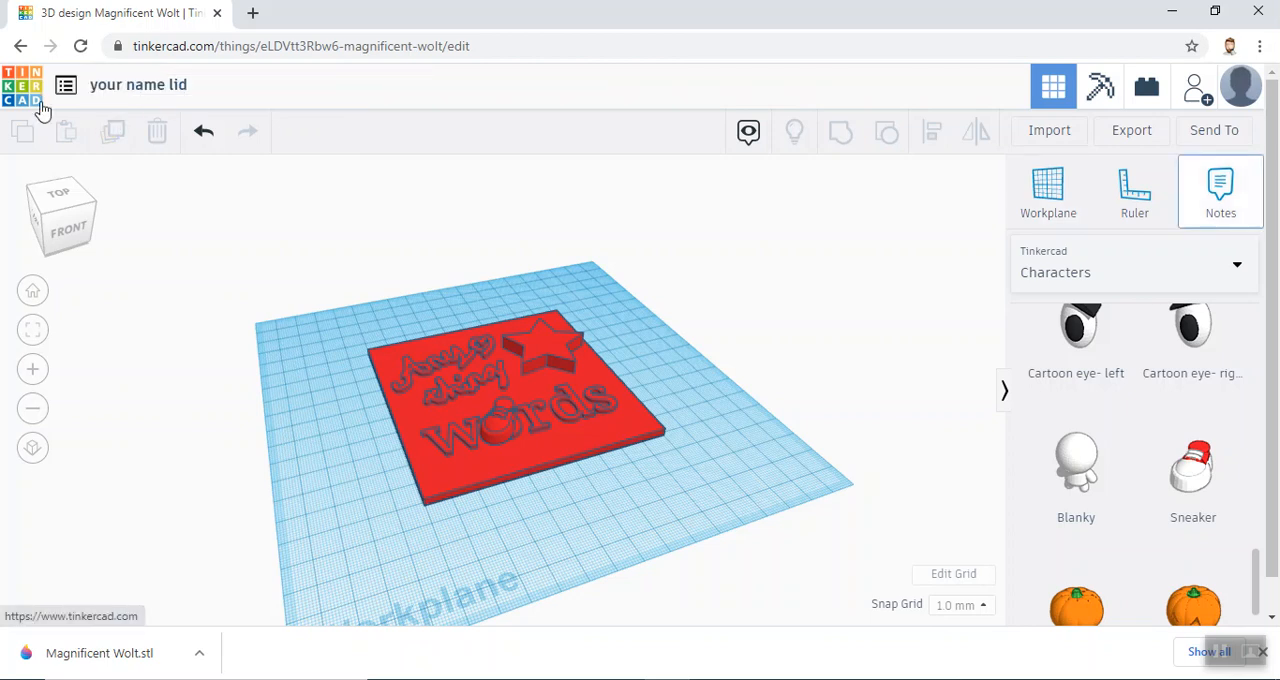
- Change the design's name to "mwn lid"
{"action": "left_click", "coordinate": [166, 85]}
{"action": "left_click", "coordinate": [168, 84]}
{"action": "left_click_drag", "start_coordinate": [168, 84], "coordinate": [58, 92]}
{"action": "left_click", "coordinate": [58, 92]}
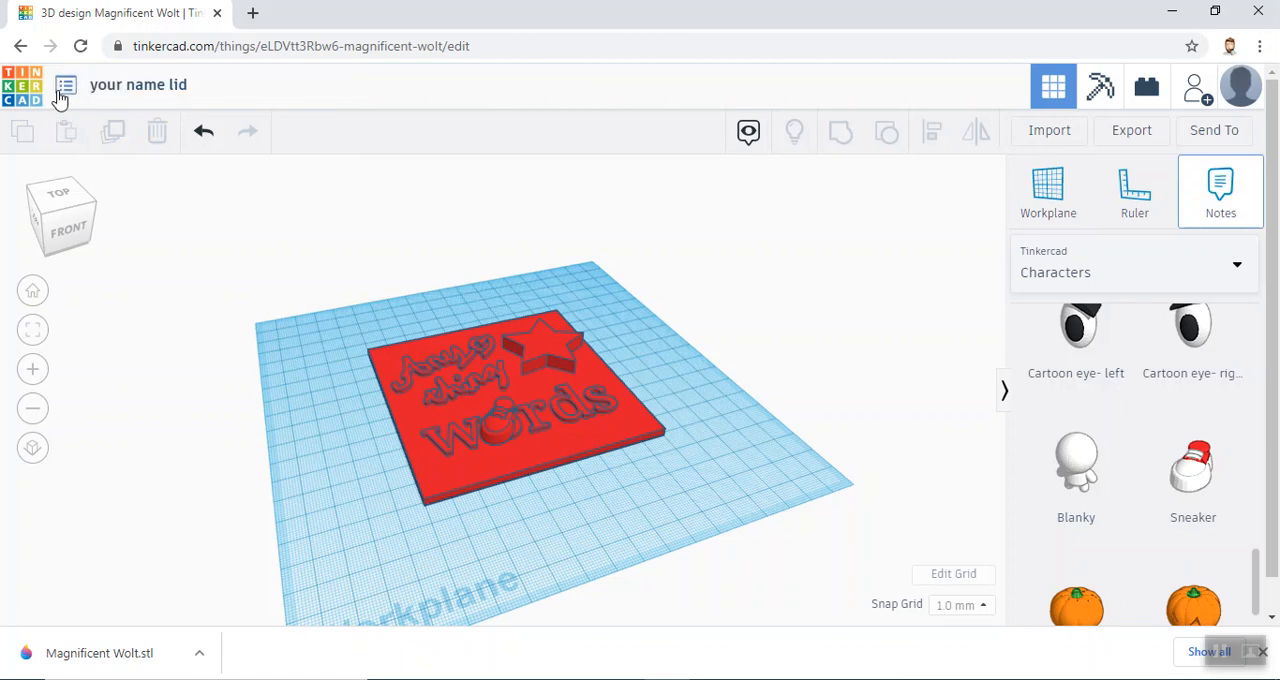
{"action": "left_click", "coordinate": [161, 87]}
{"action": "key", "text": "BackSpace"}
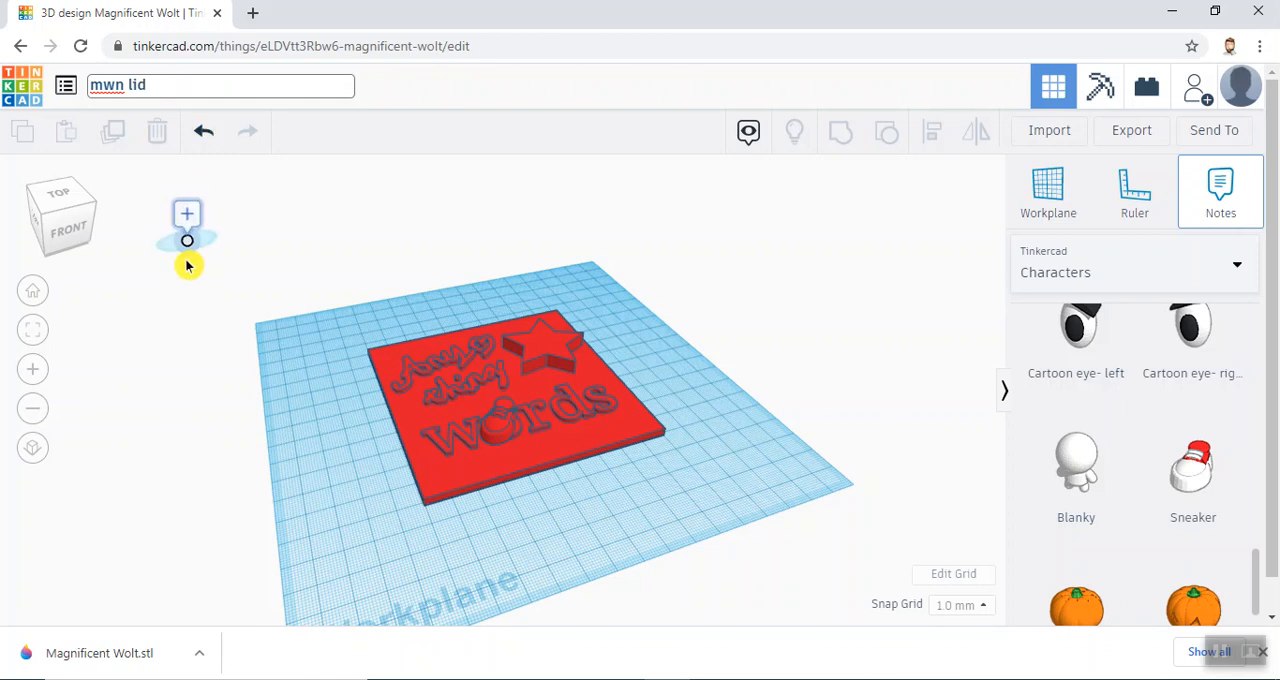
{"action": "left_click", "coordinate": [413, 108]}
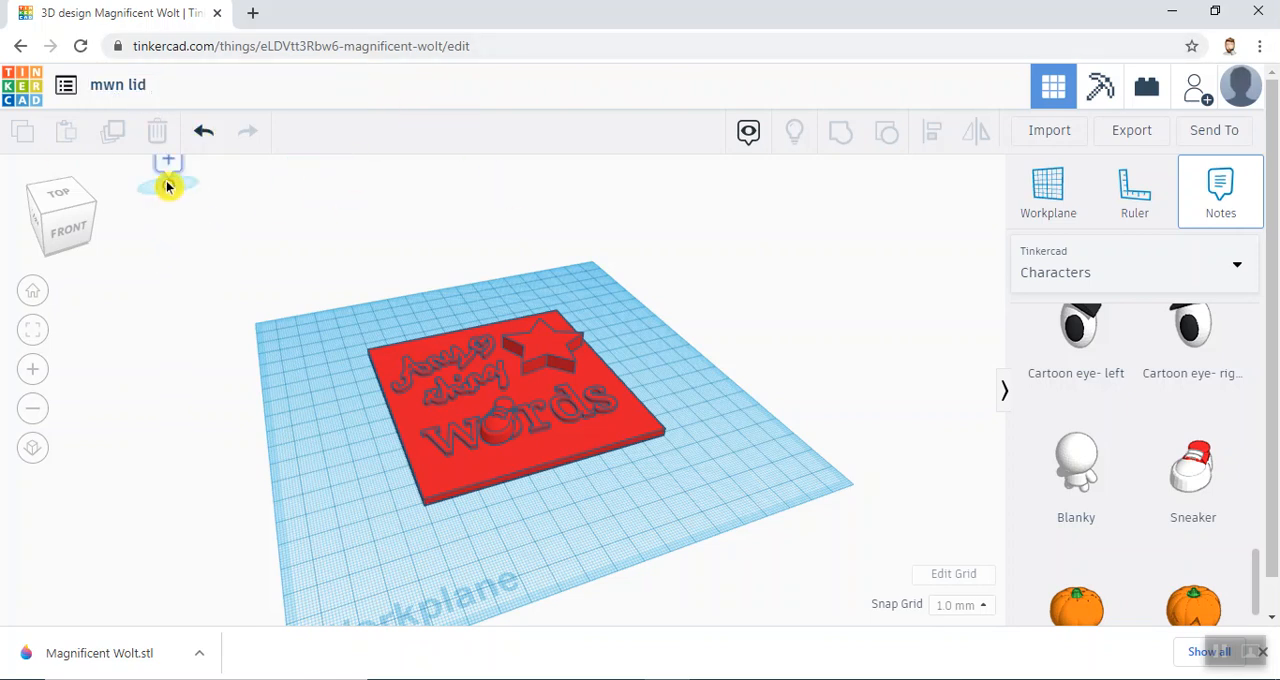
{"action": "left_click", "coordinate": [85, 660]}
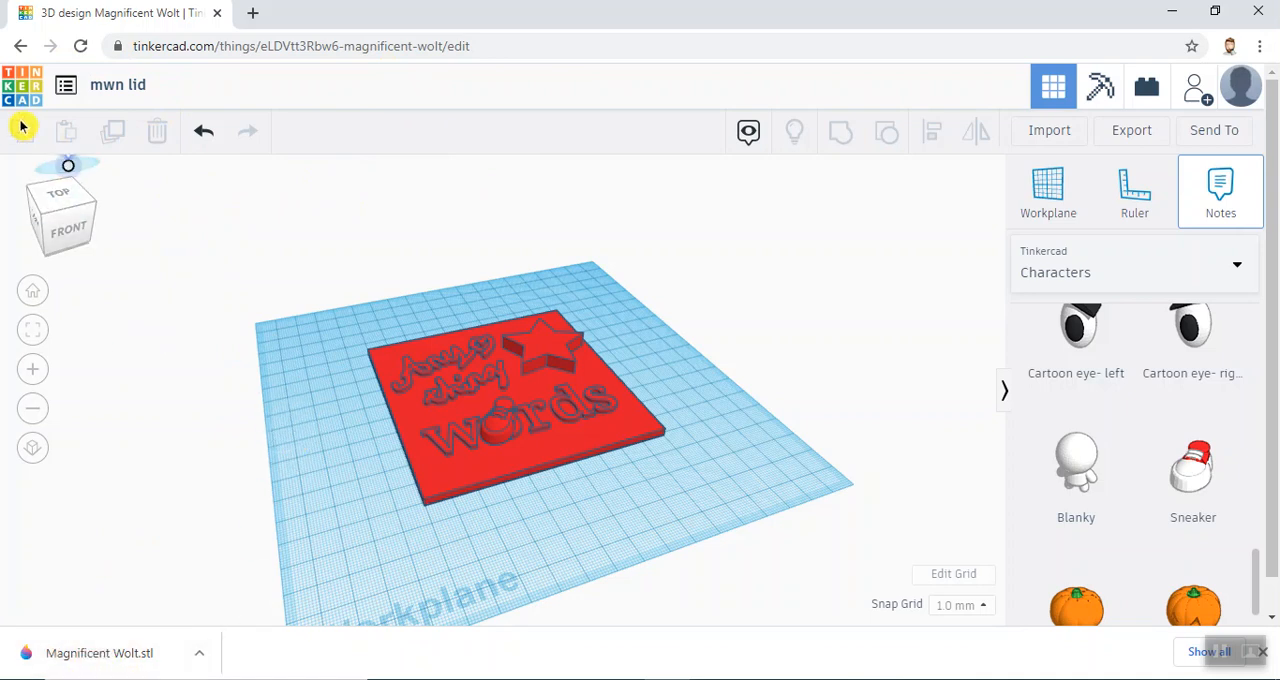
{"action": "left_click", "coordinate": [42, 178]}
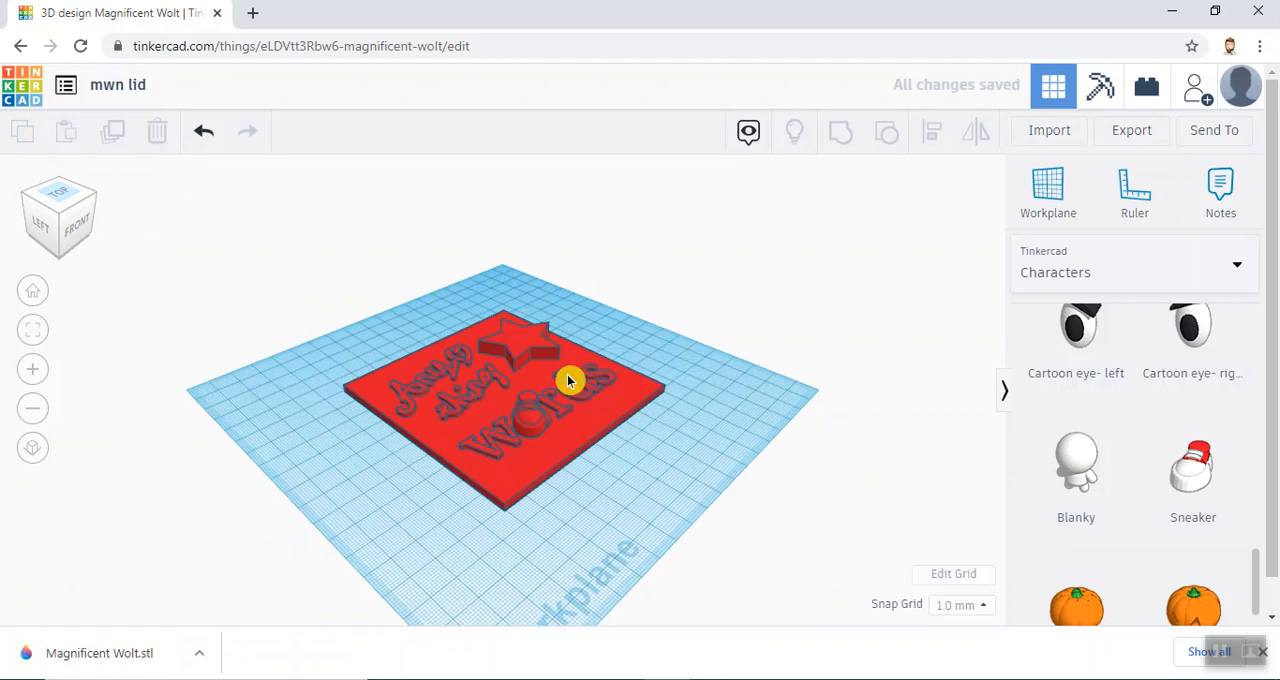